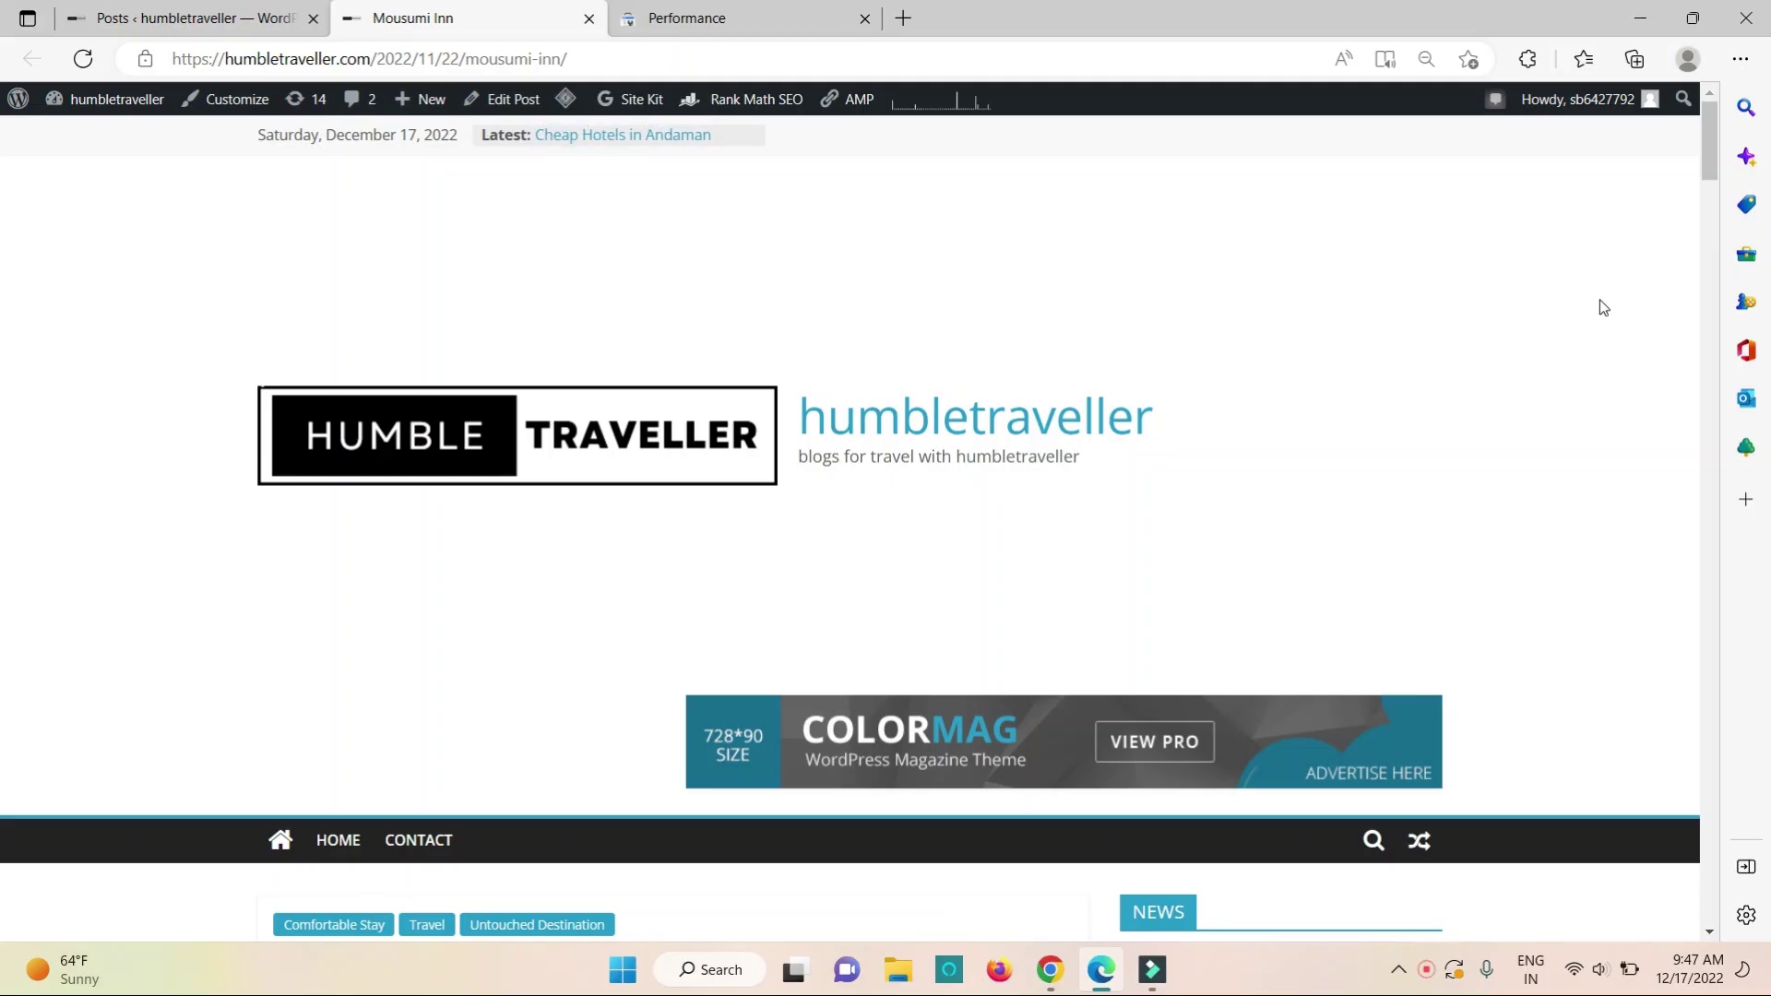
pyautogui.scroll(-1, 1603, 307)
pyautogui.scroll(-1, 1603, 308)
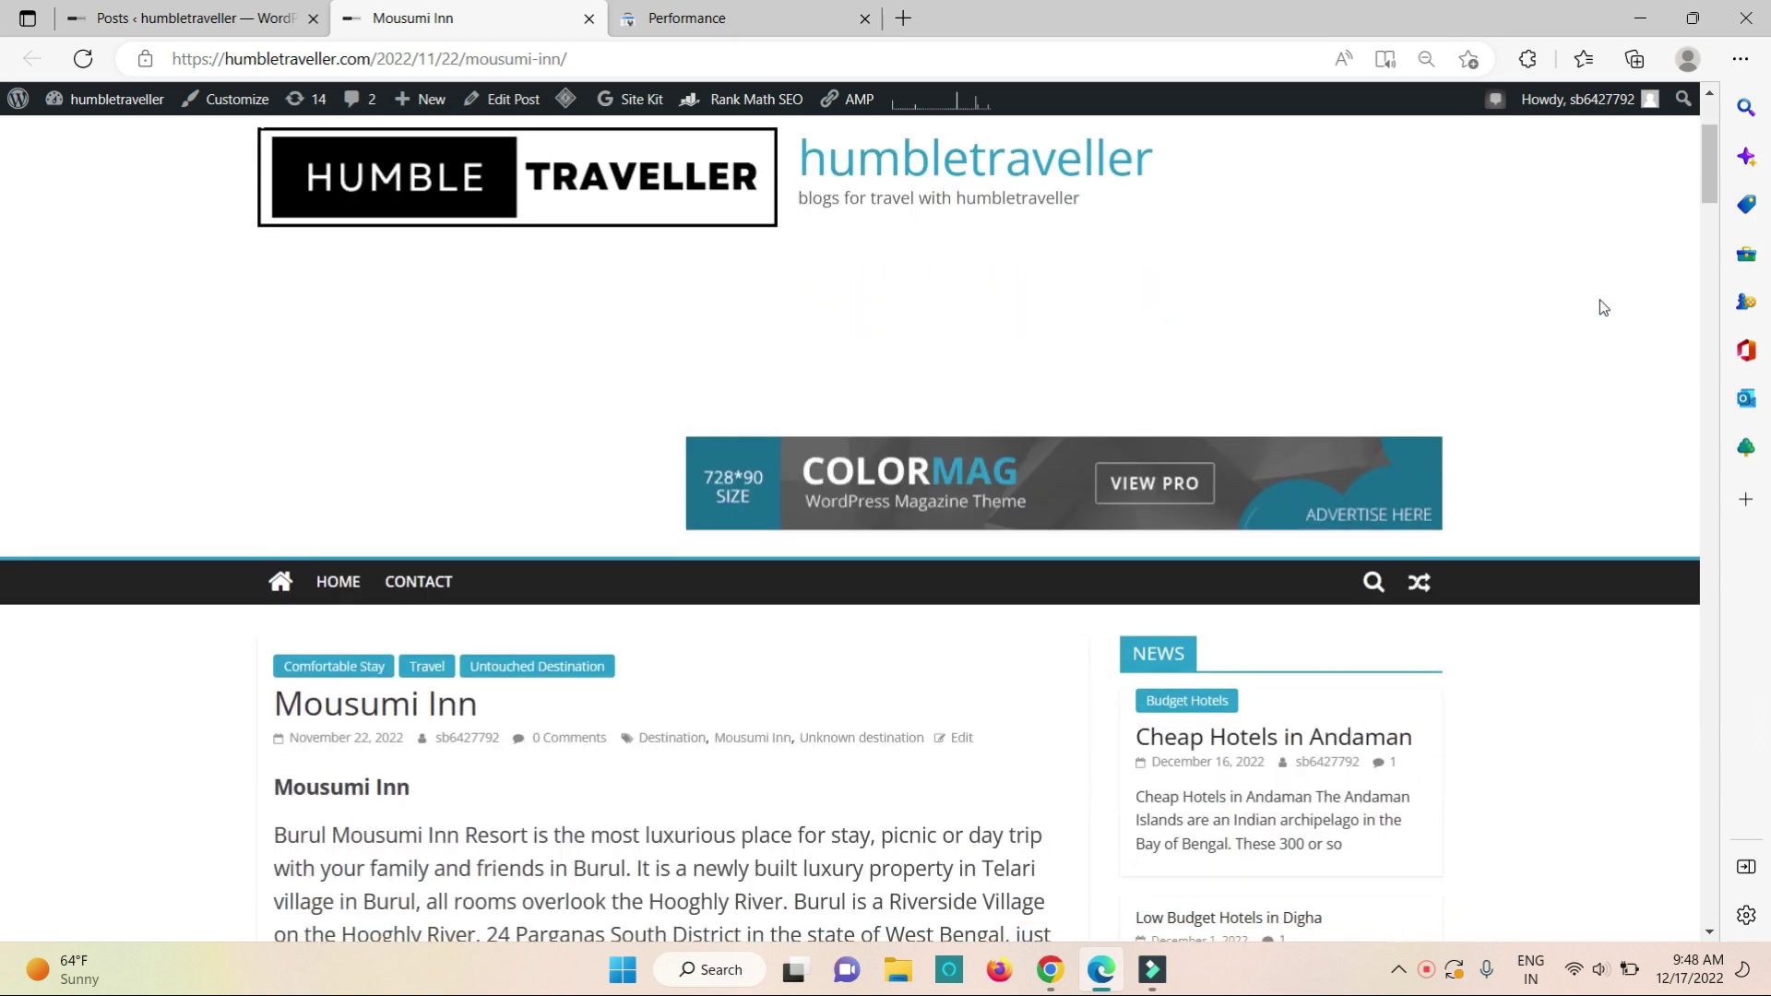
pyautogui.scroll(-1, 1602, 307)
pyautogui.scroll(-1, 1602, 307)
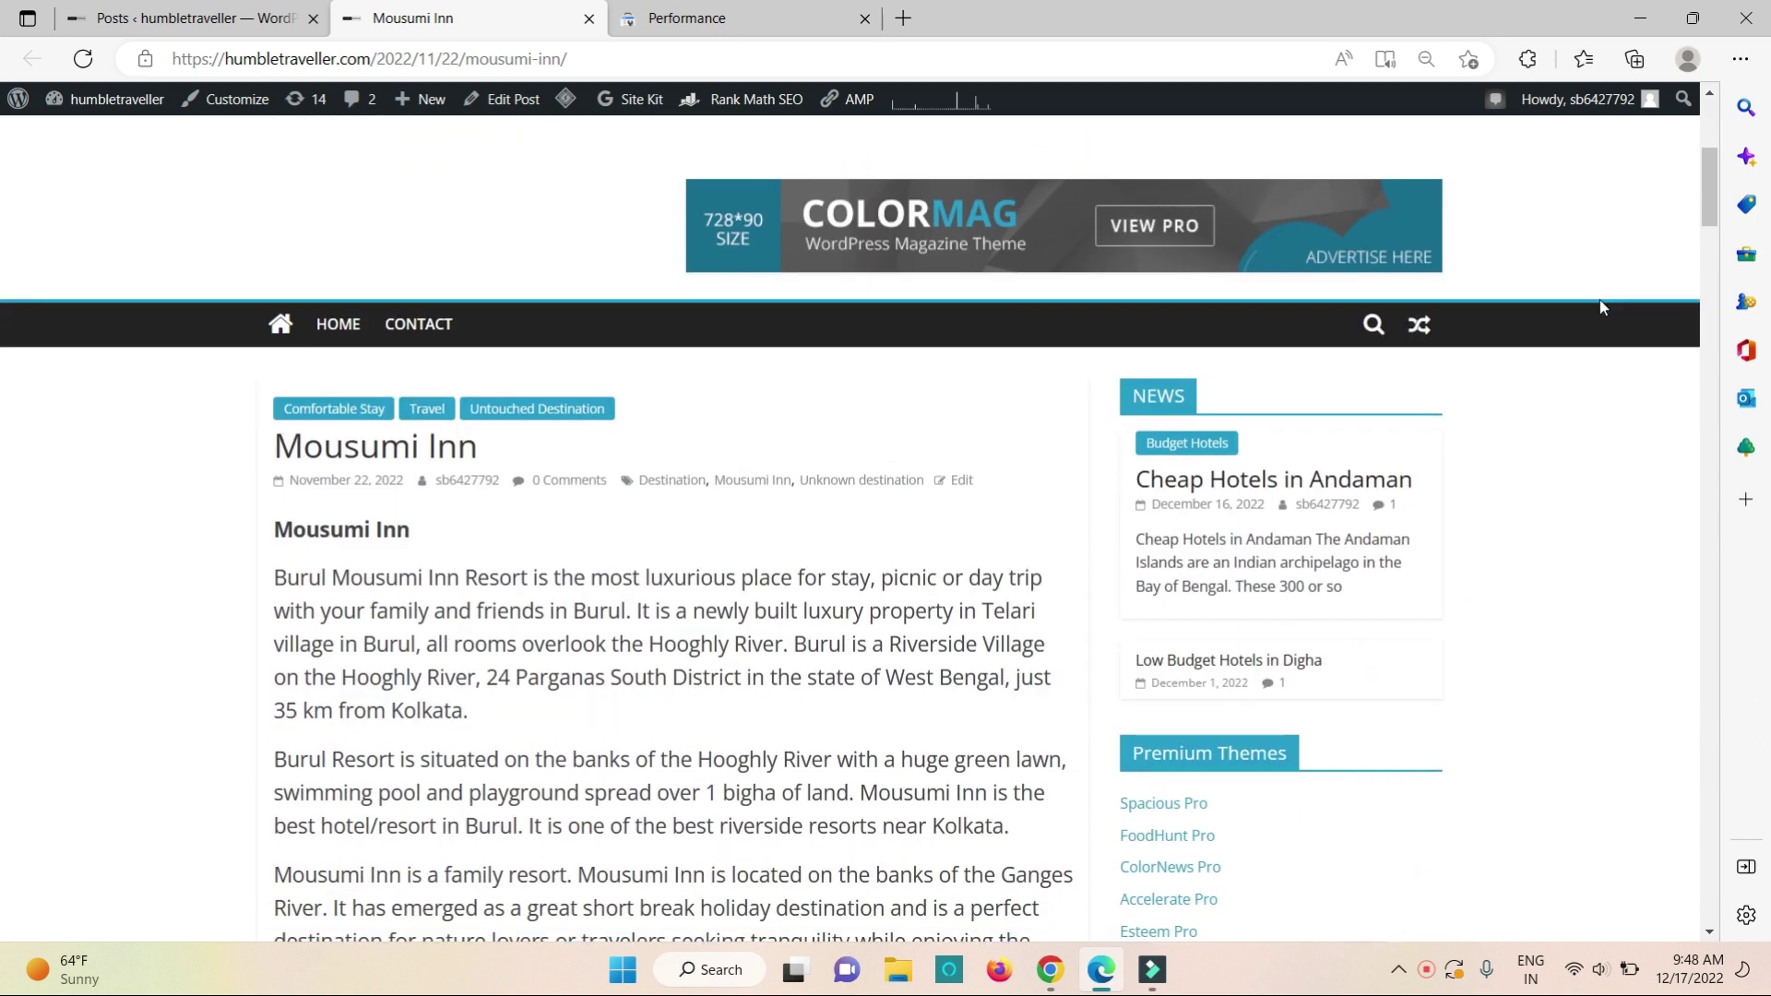
pyautogui.scroll(-1, 1602, 308)
pyautogui.scroll(-1, 1603, 308)
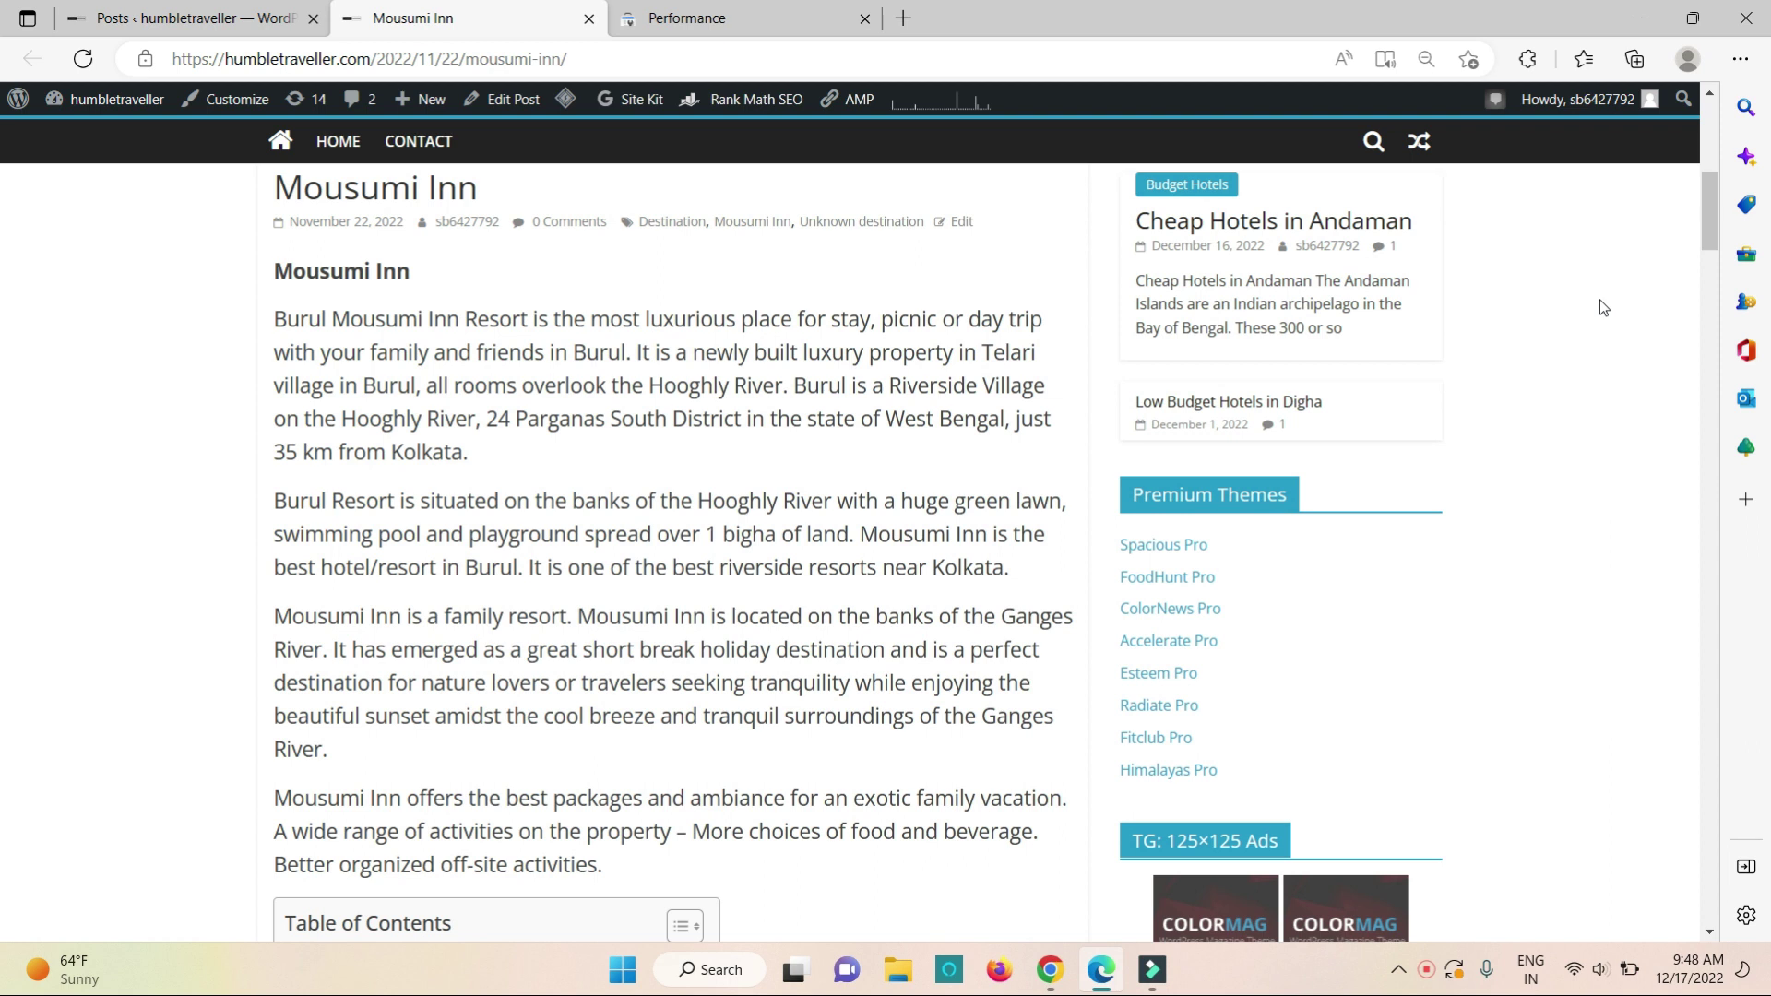
pyautogui.scroll(-1, 1603, 308)
pyautogui.scroll(-1, 1602, 307)
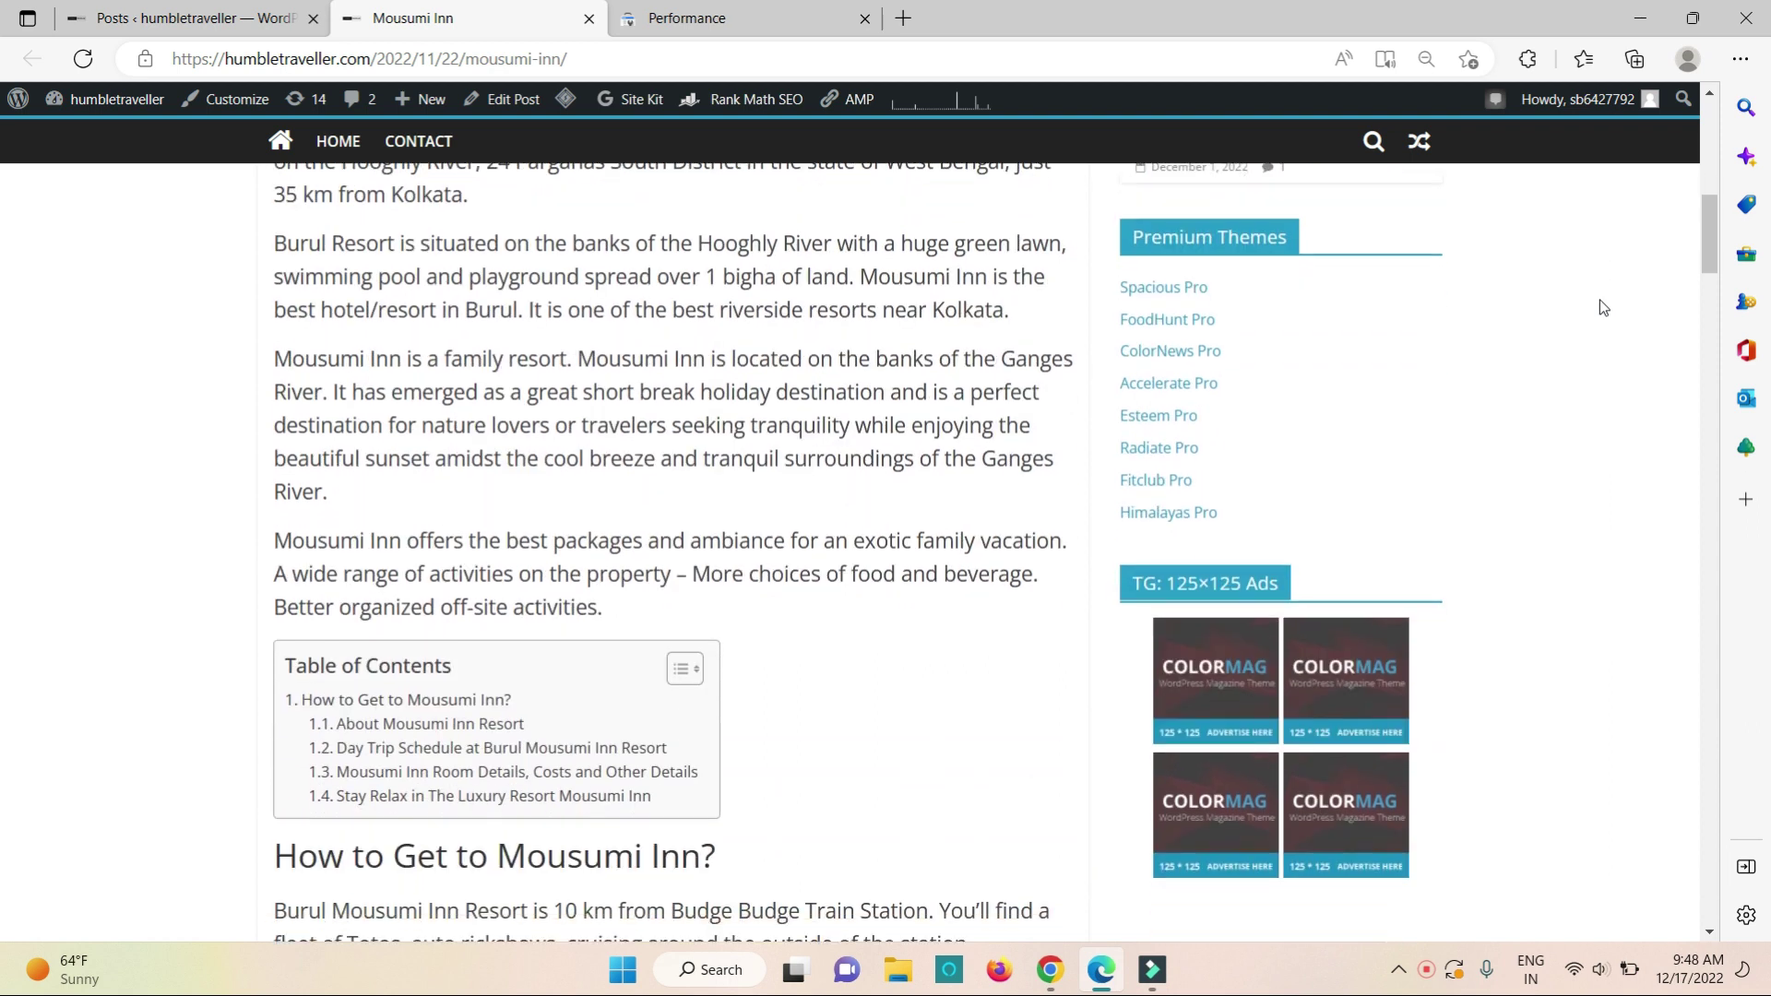
pyautogui.scroll(-1, 1603, 307)
pyautogui.scroll(-1, 1602, 307)
pyautogui.scroll(-1, 1603, 308)
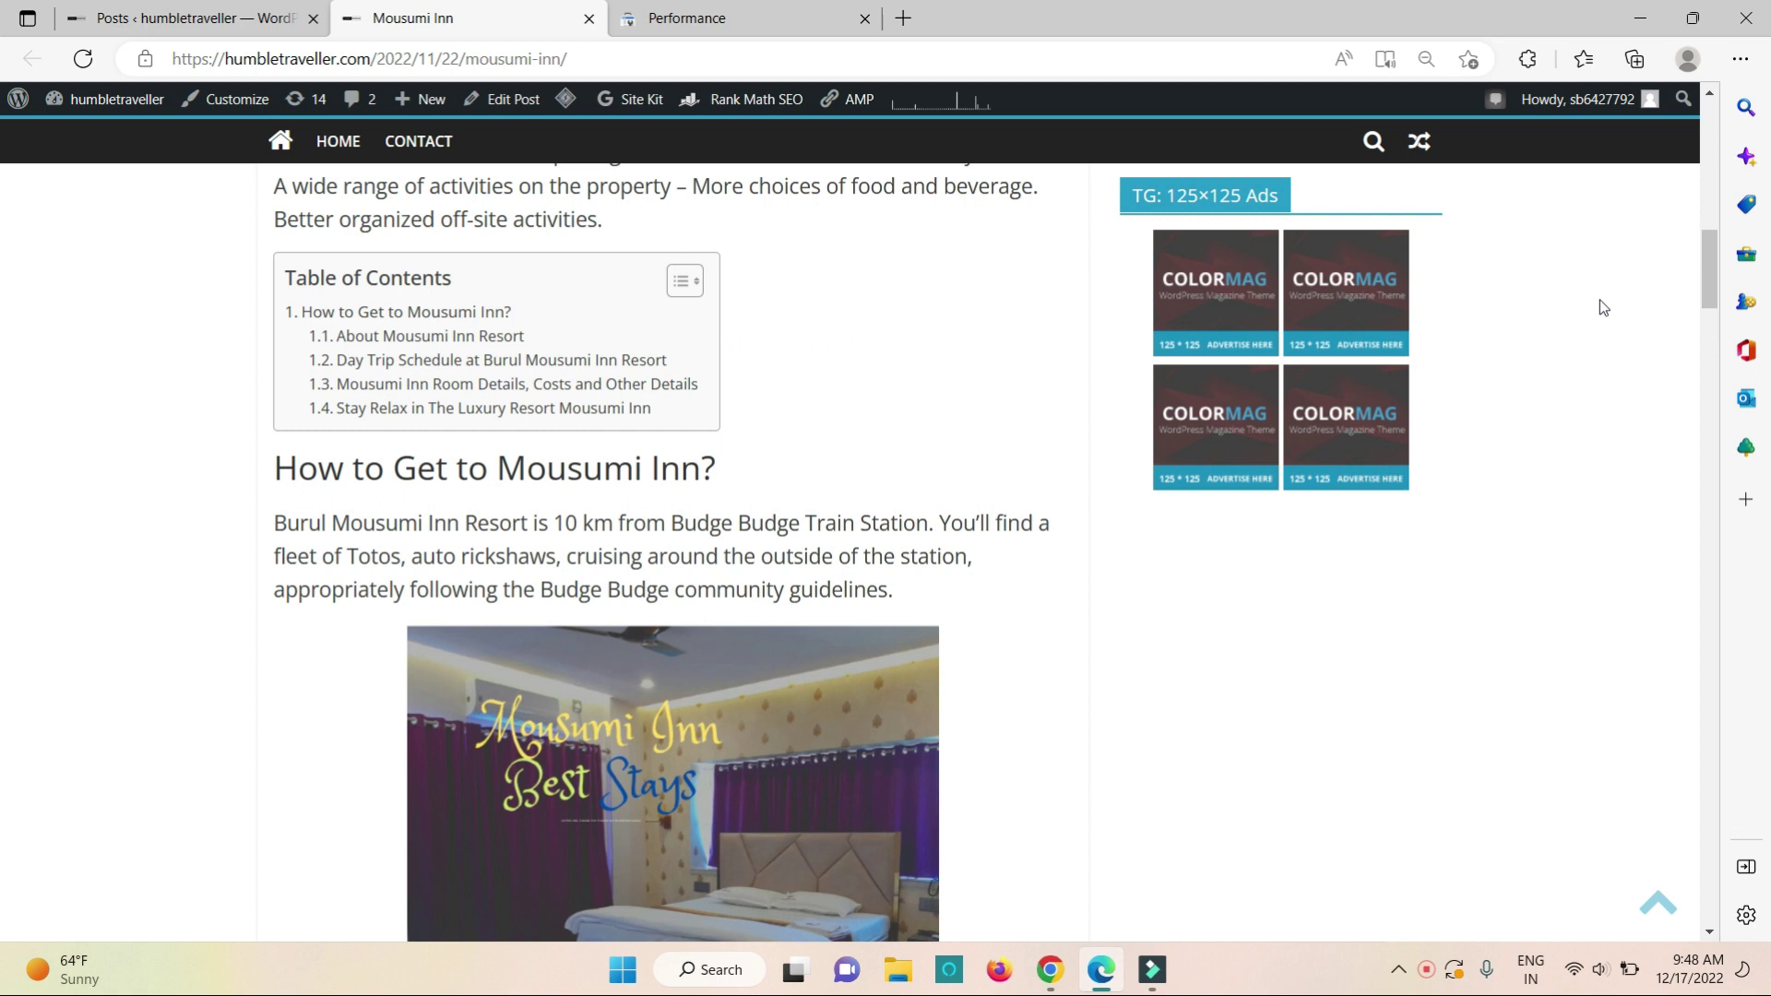
pyautogui.scroll(-1, 1602, 307)
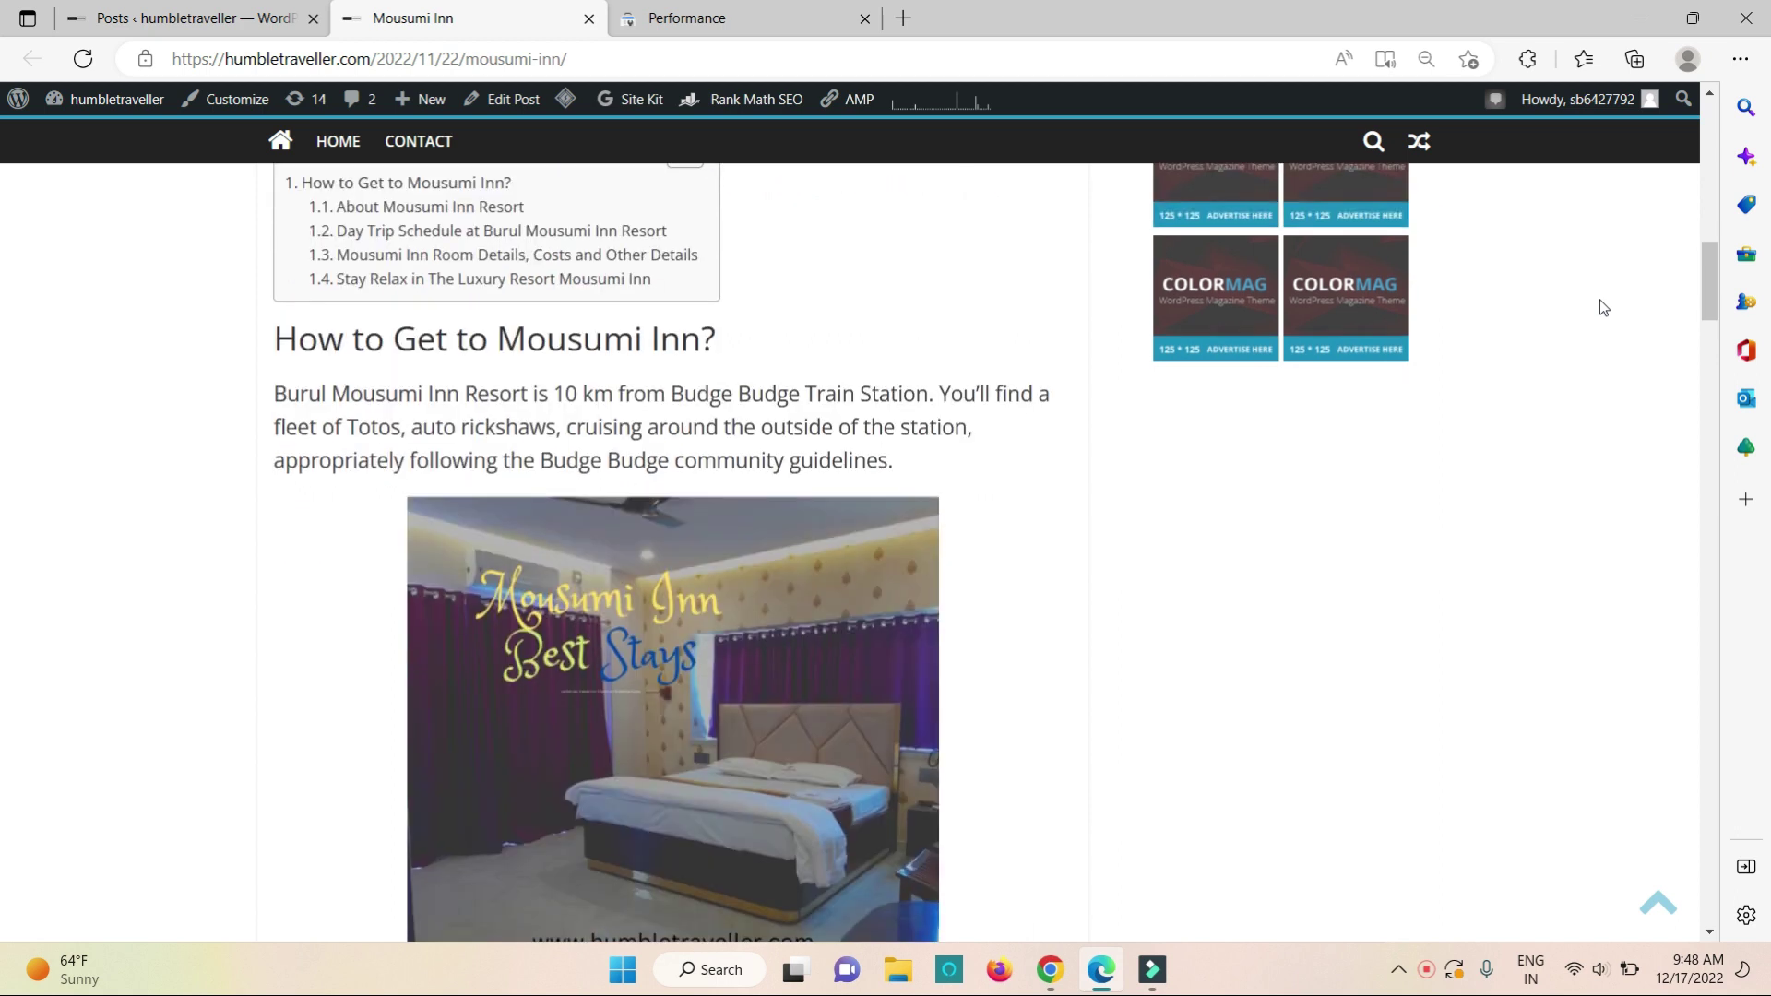
pyautogui.scroll(-1, 1603, 308)
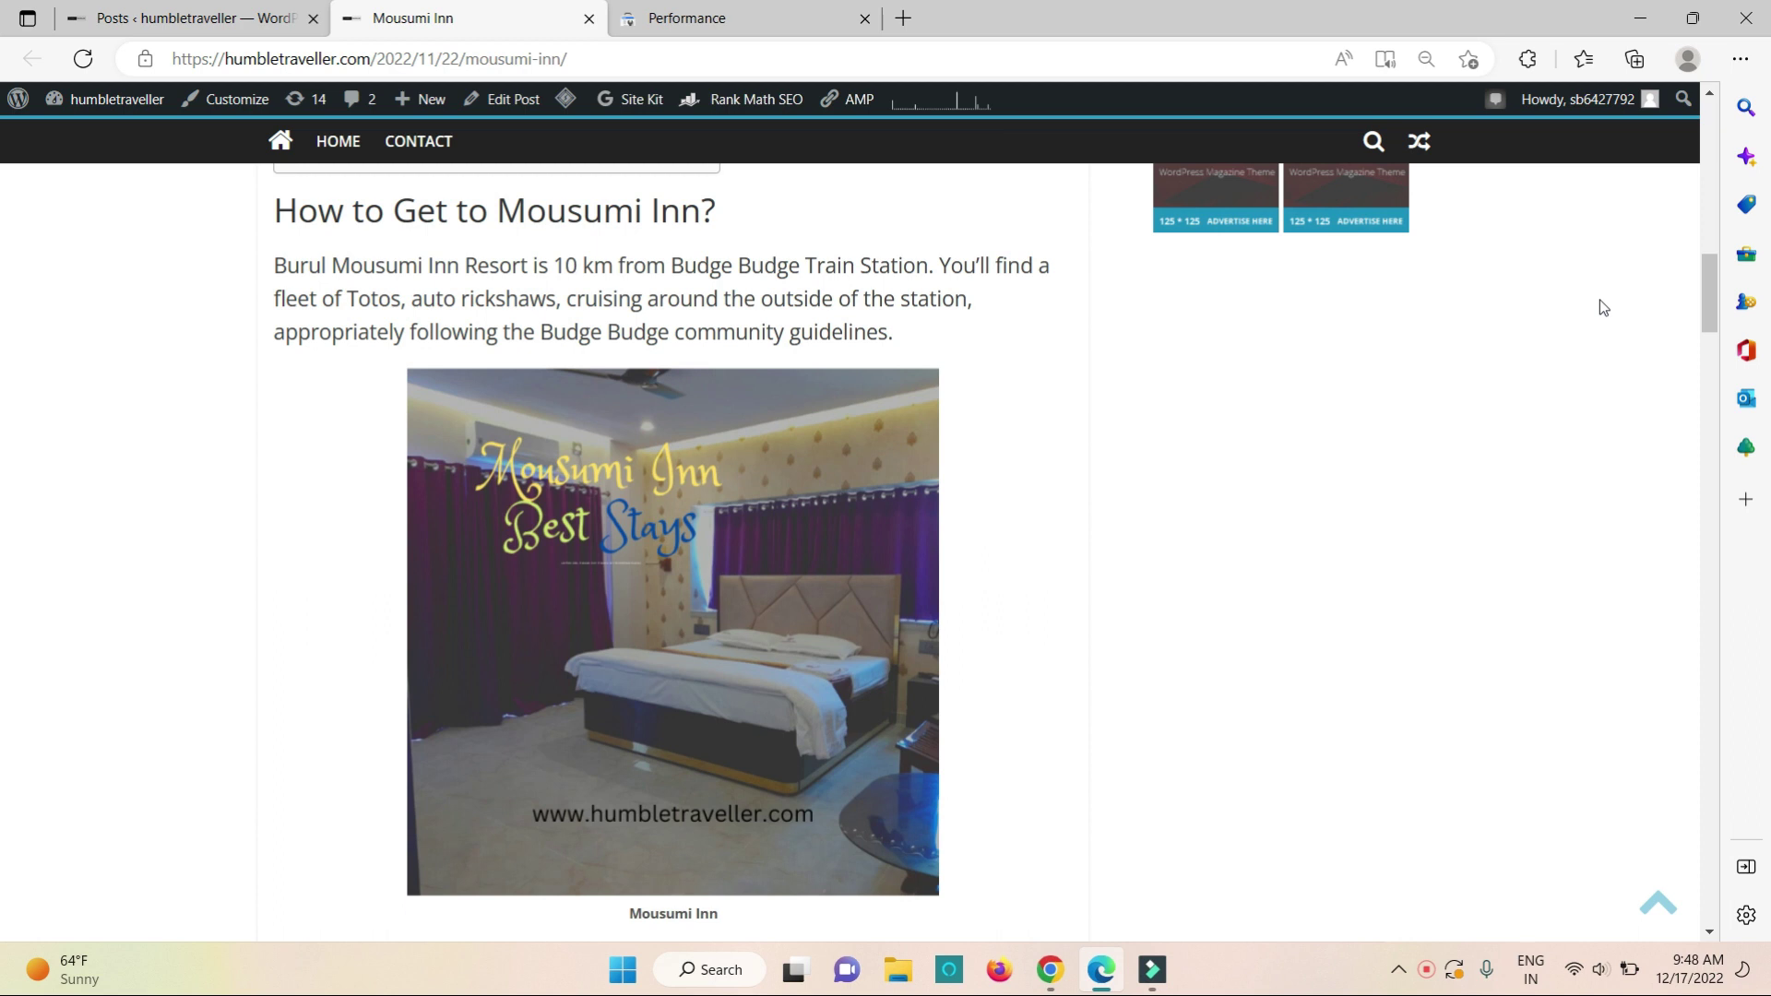
pyautogui.scroll(-1, 1602, 308)
pyautogui.scroll(-1, 1603, 308)
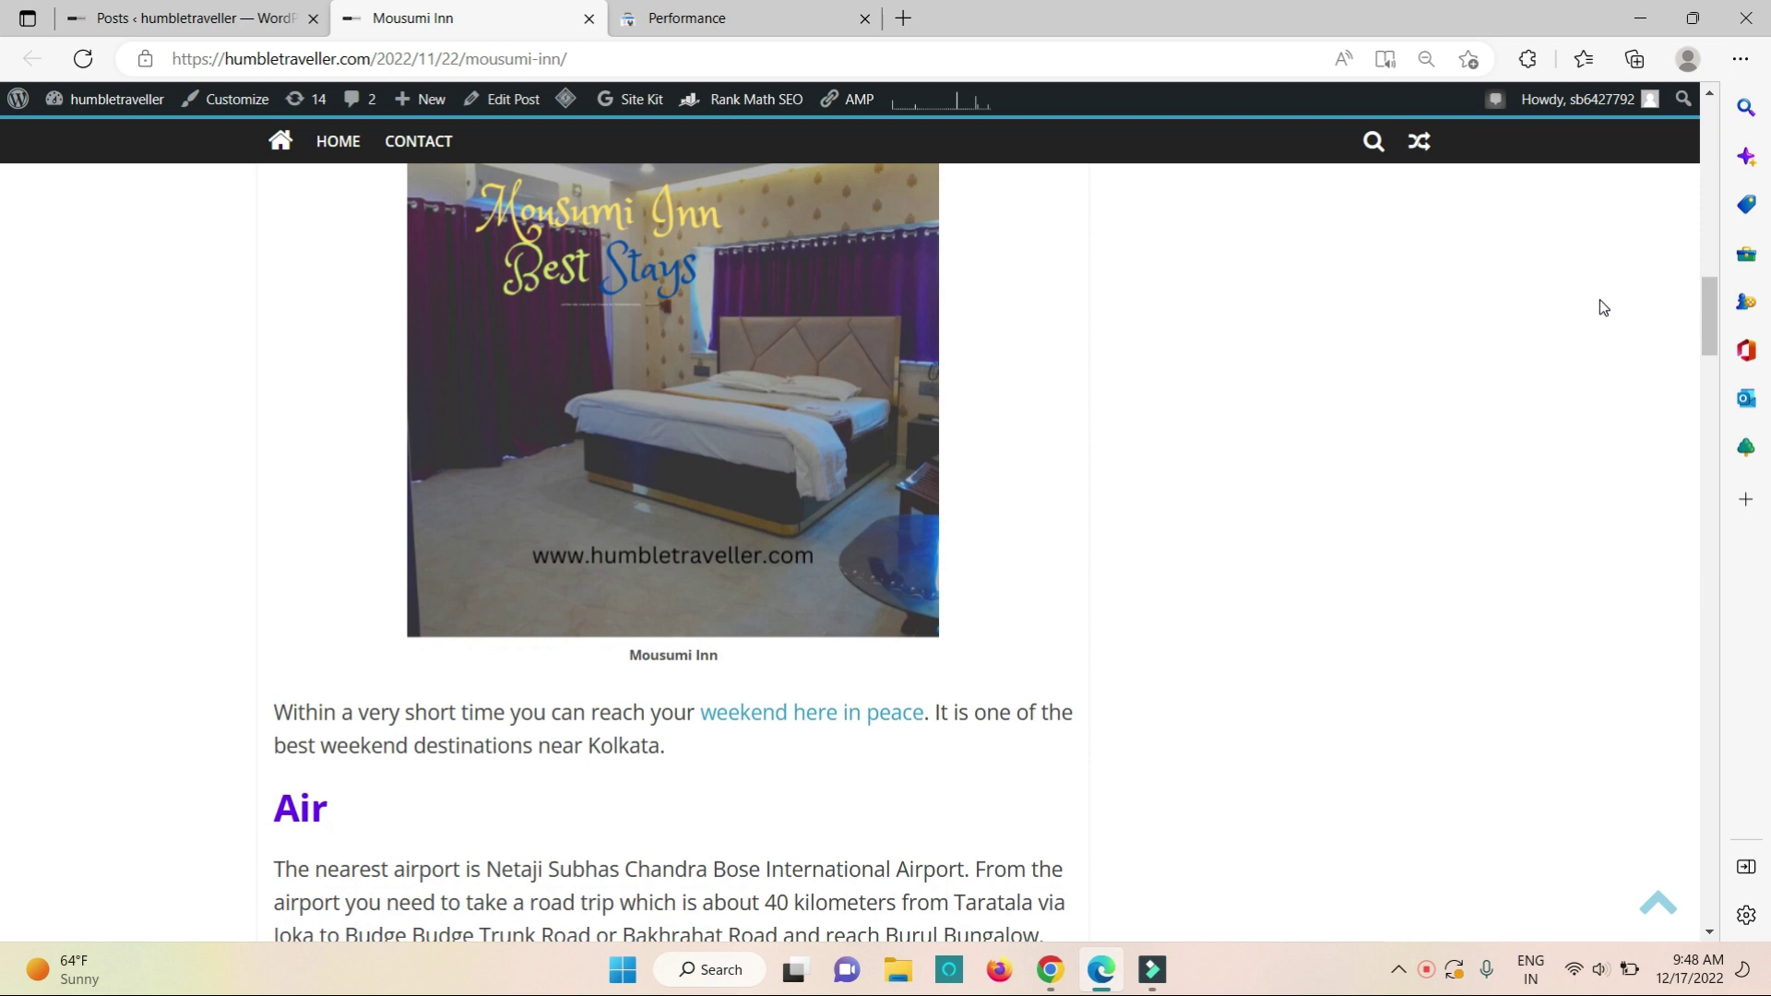
pyautogui.scroll(-1, 1602, 308)
pyautogui.scroll(-1, 1602, 307)
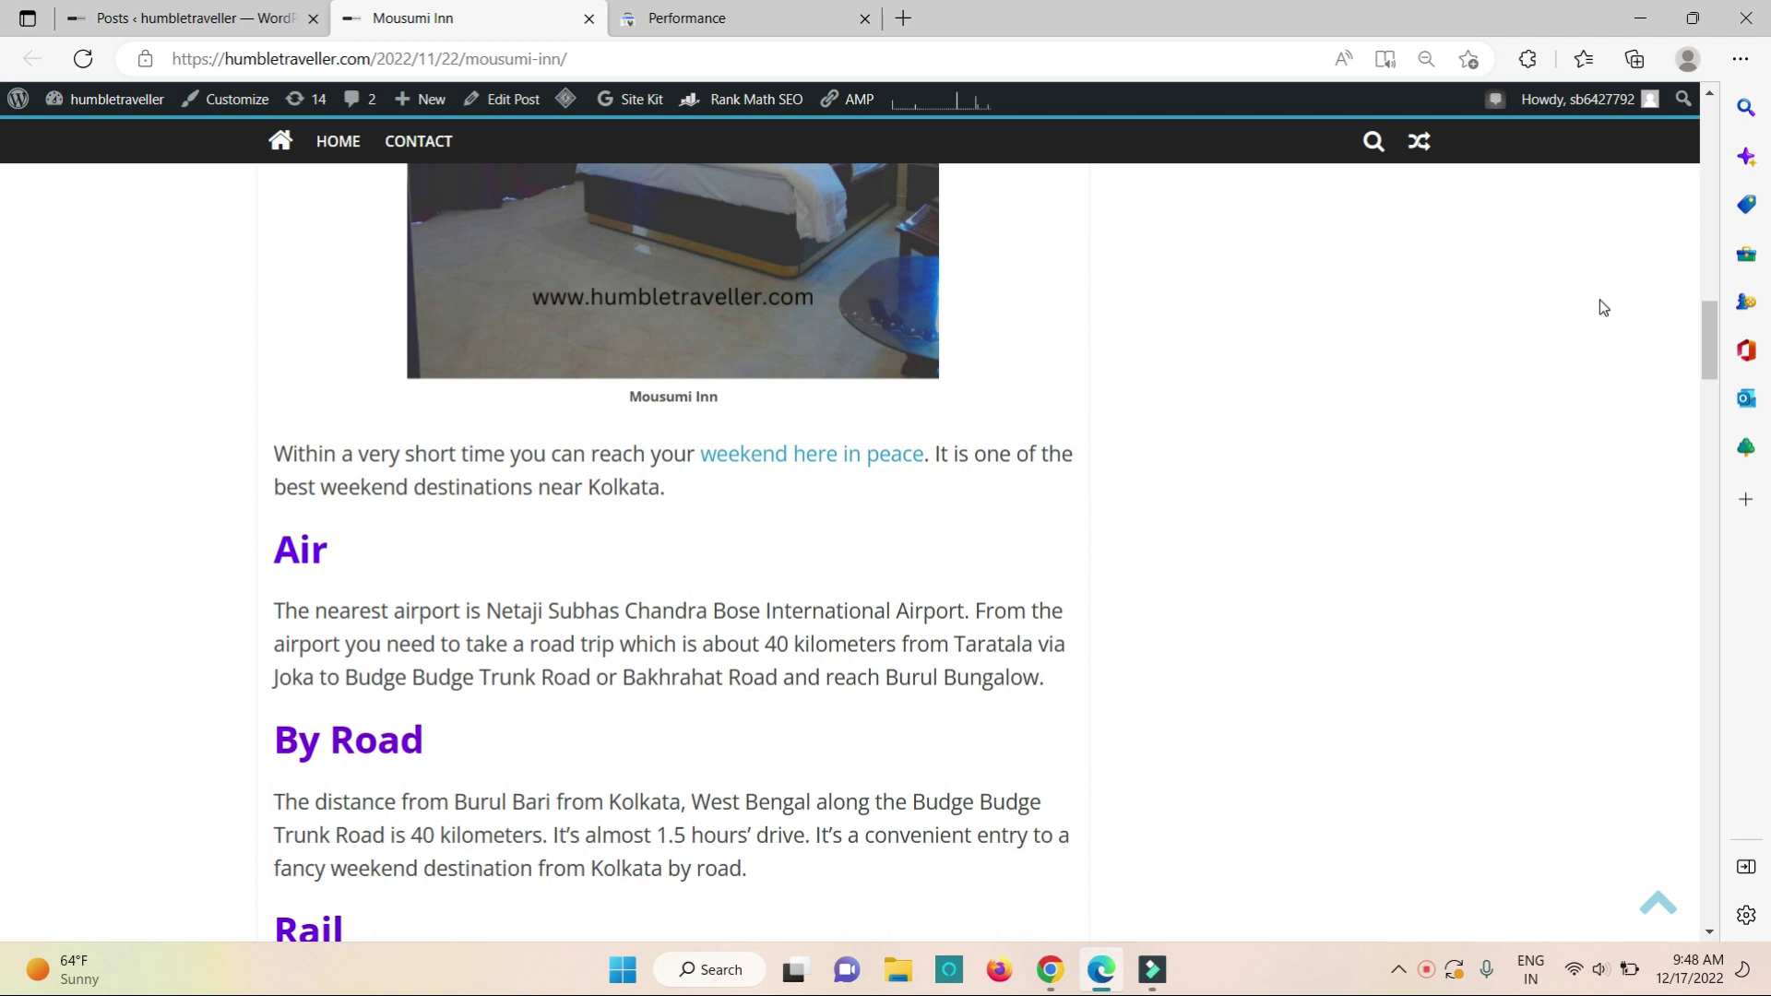
pyautogui.scroll(-1, 1601, 308)
pyautogui.scroll(-1, 1601, 307)
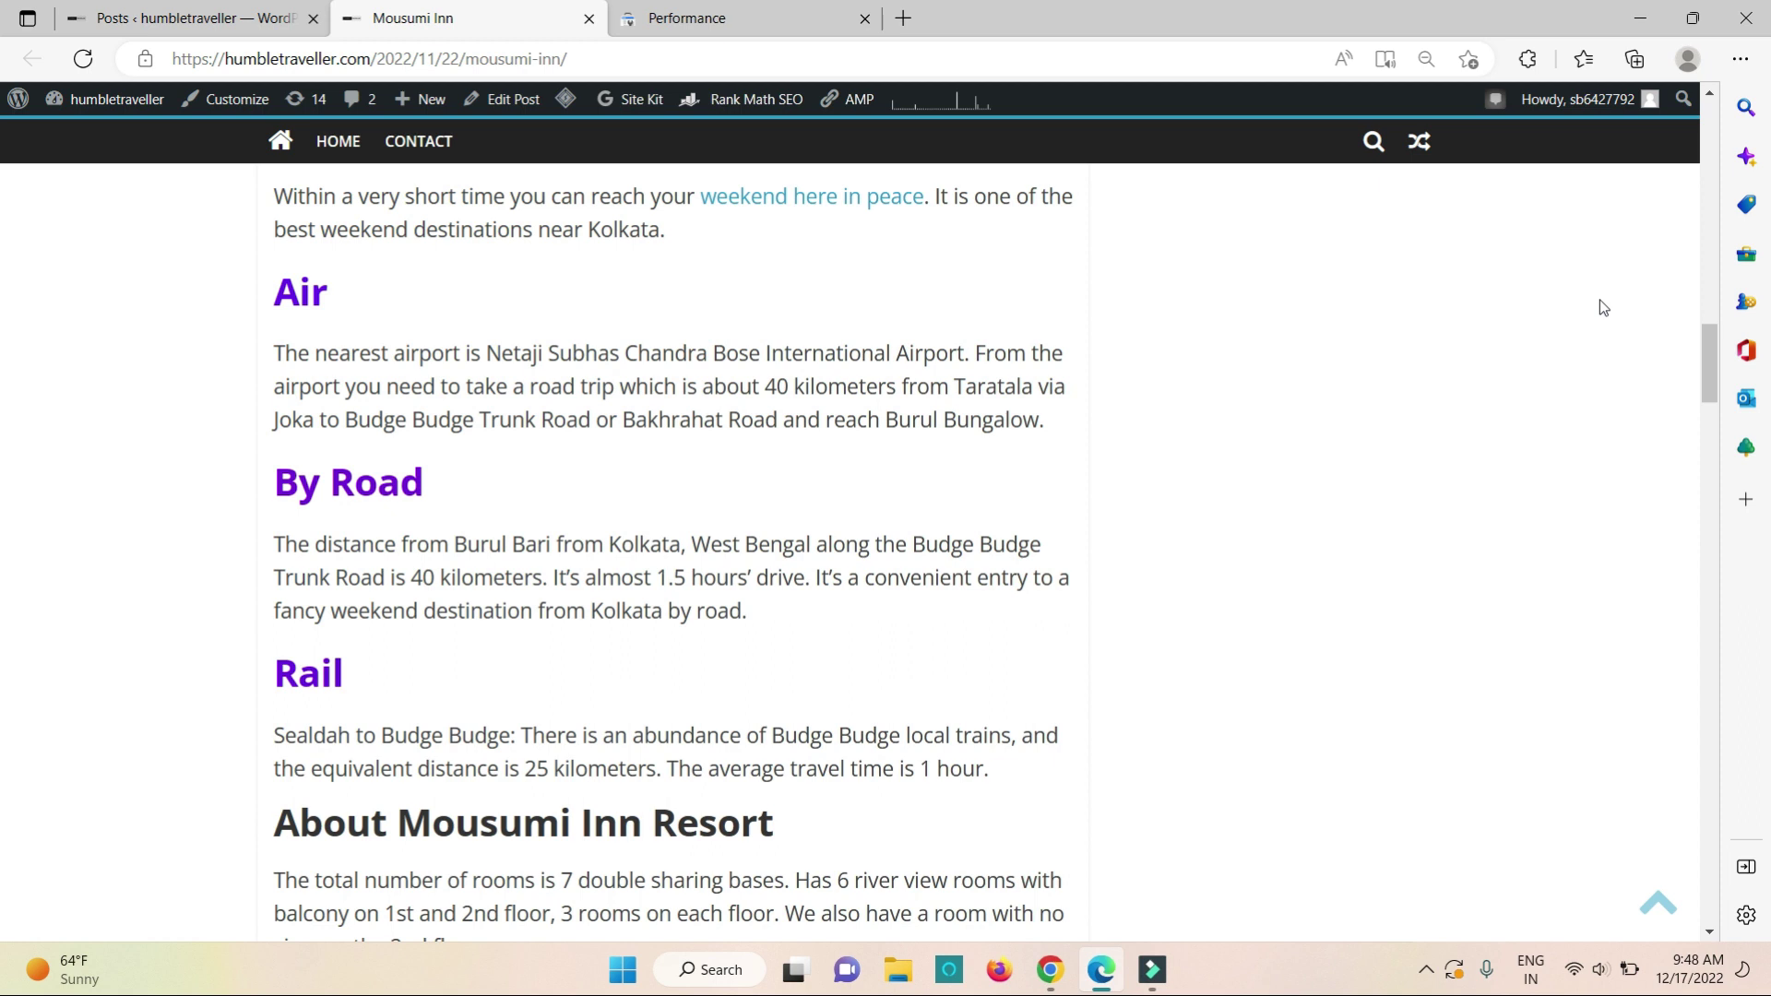
pyautogui.scroll(-1, 1600, 308)
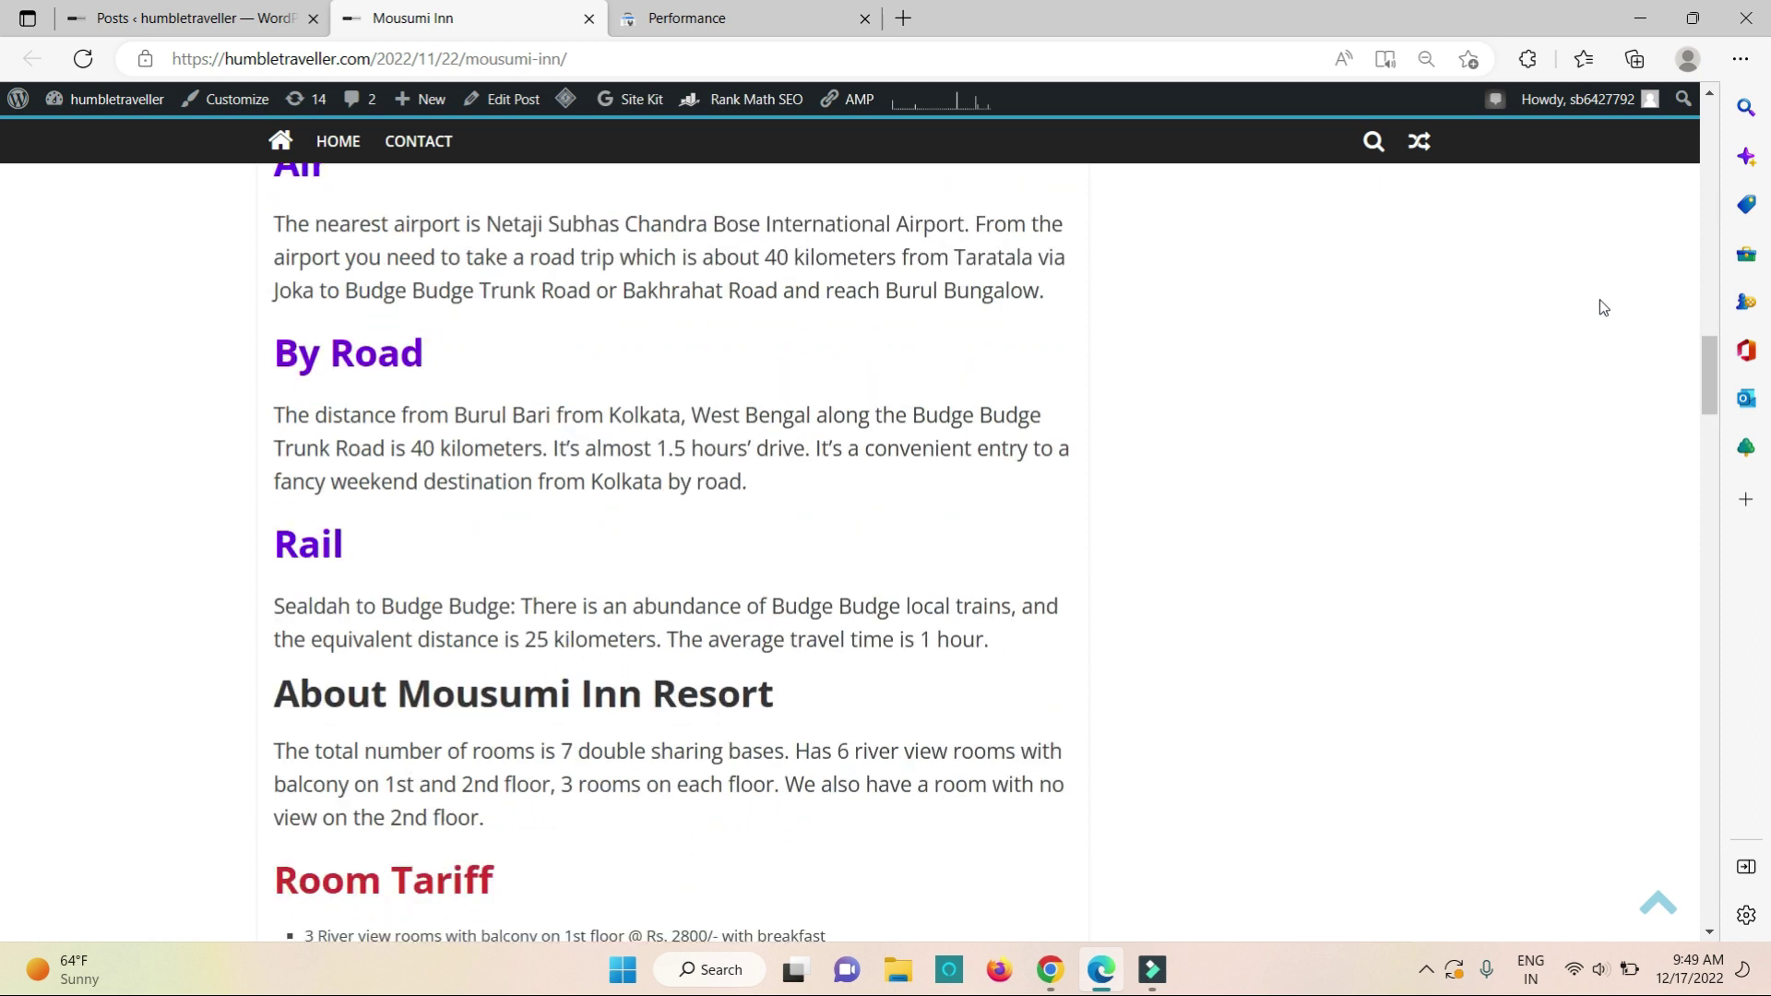
pyautogui.scroll(-1, 1601, 307)
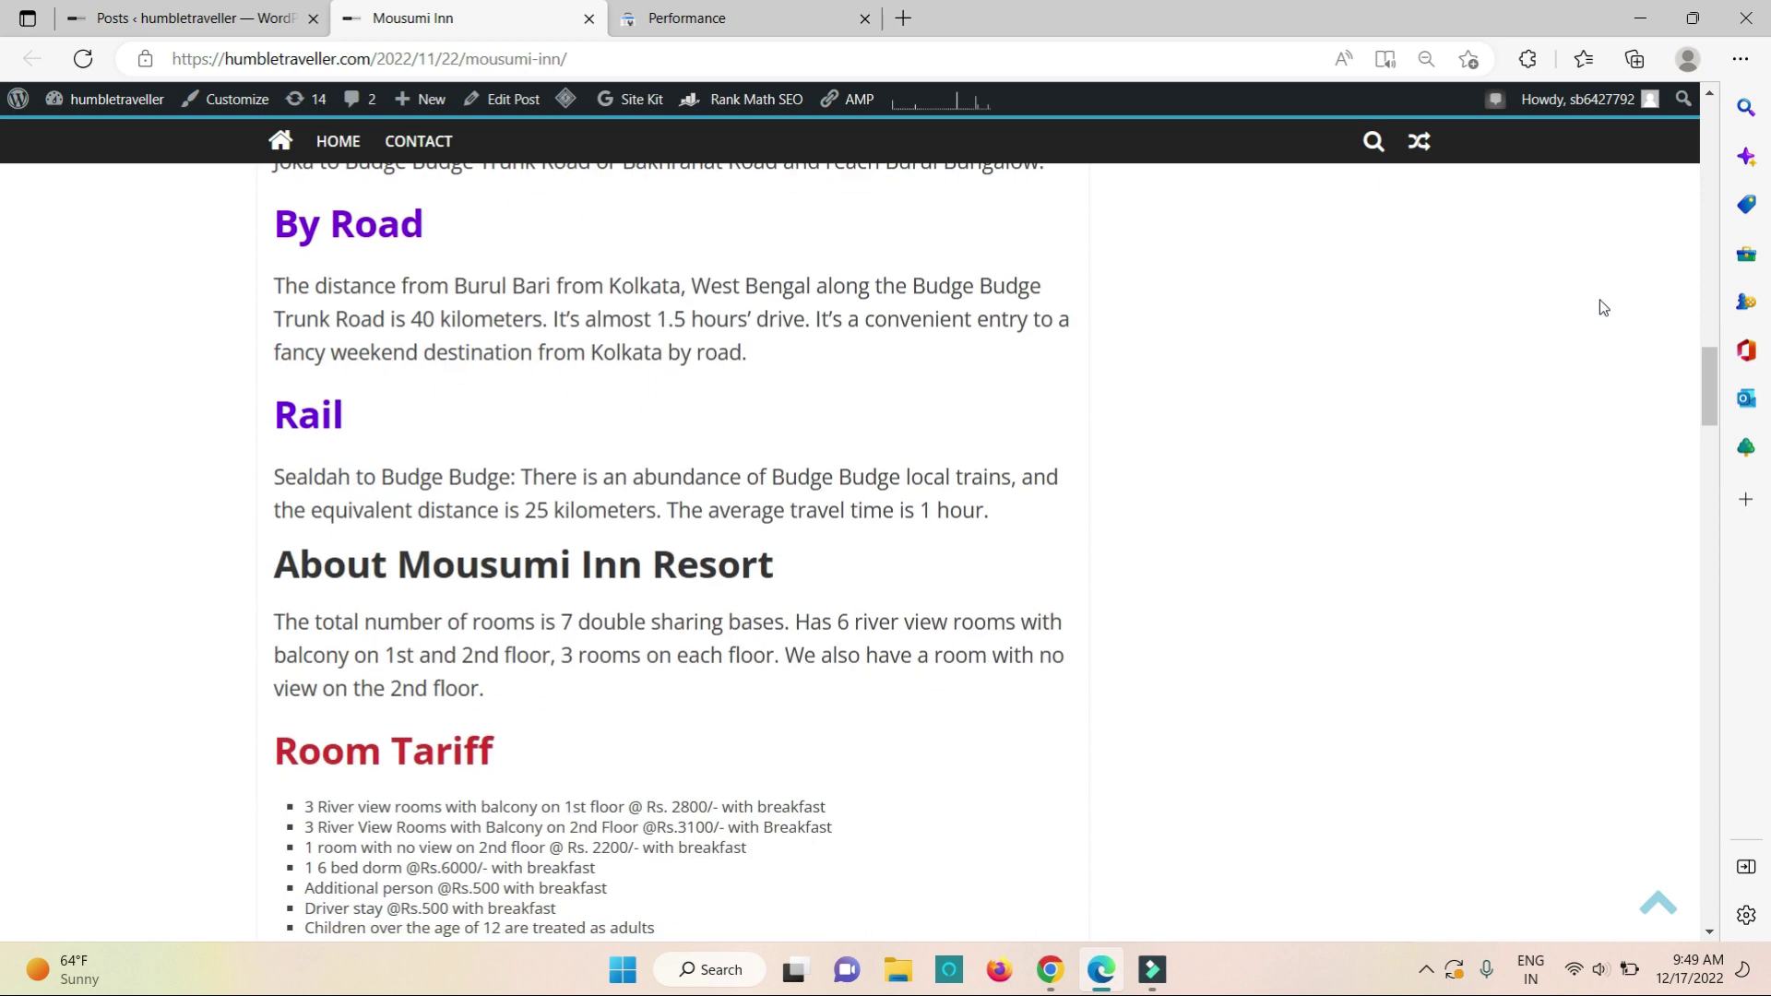
pyautogui.scroll(-1, 1601, 307)
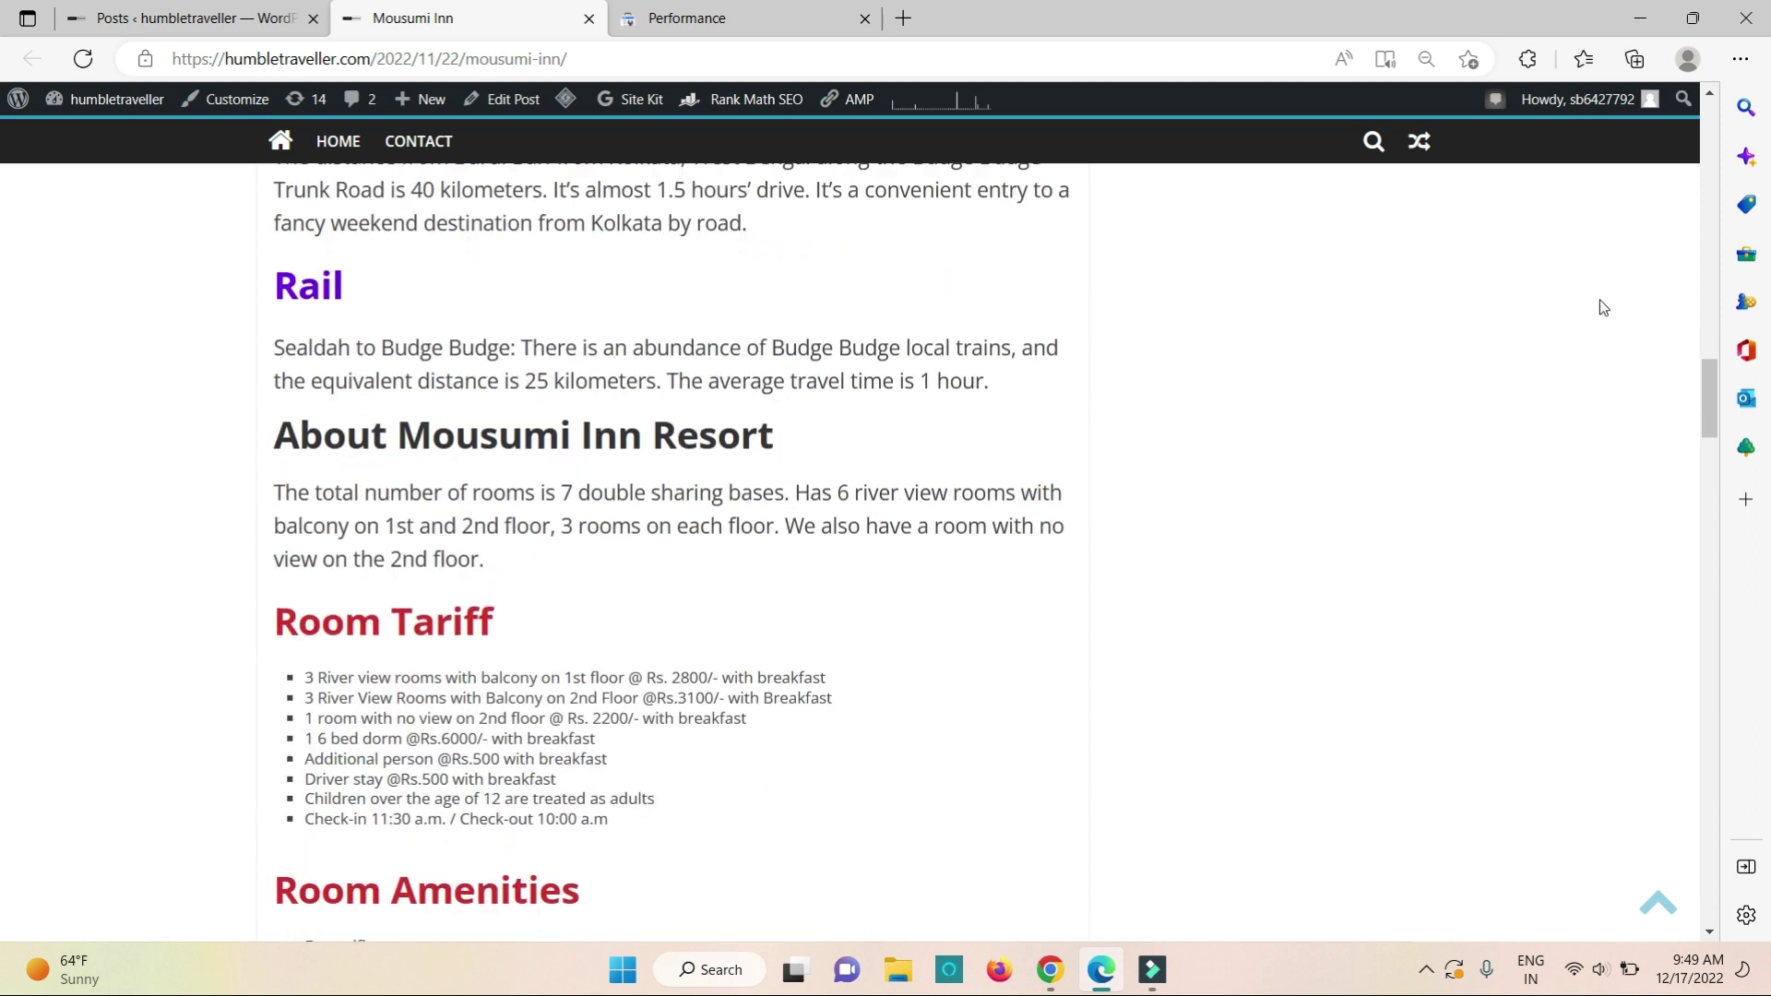
pyautogui.scroll(-1, 1601, 308)
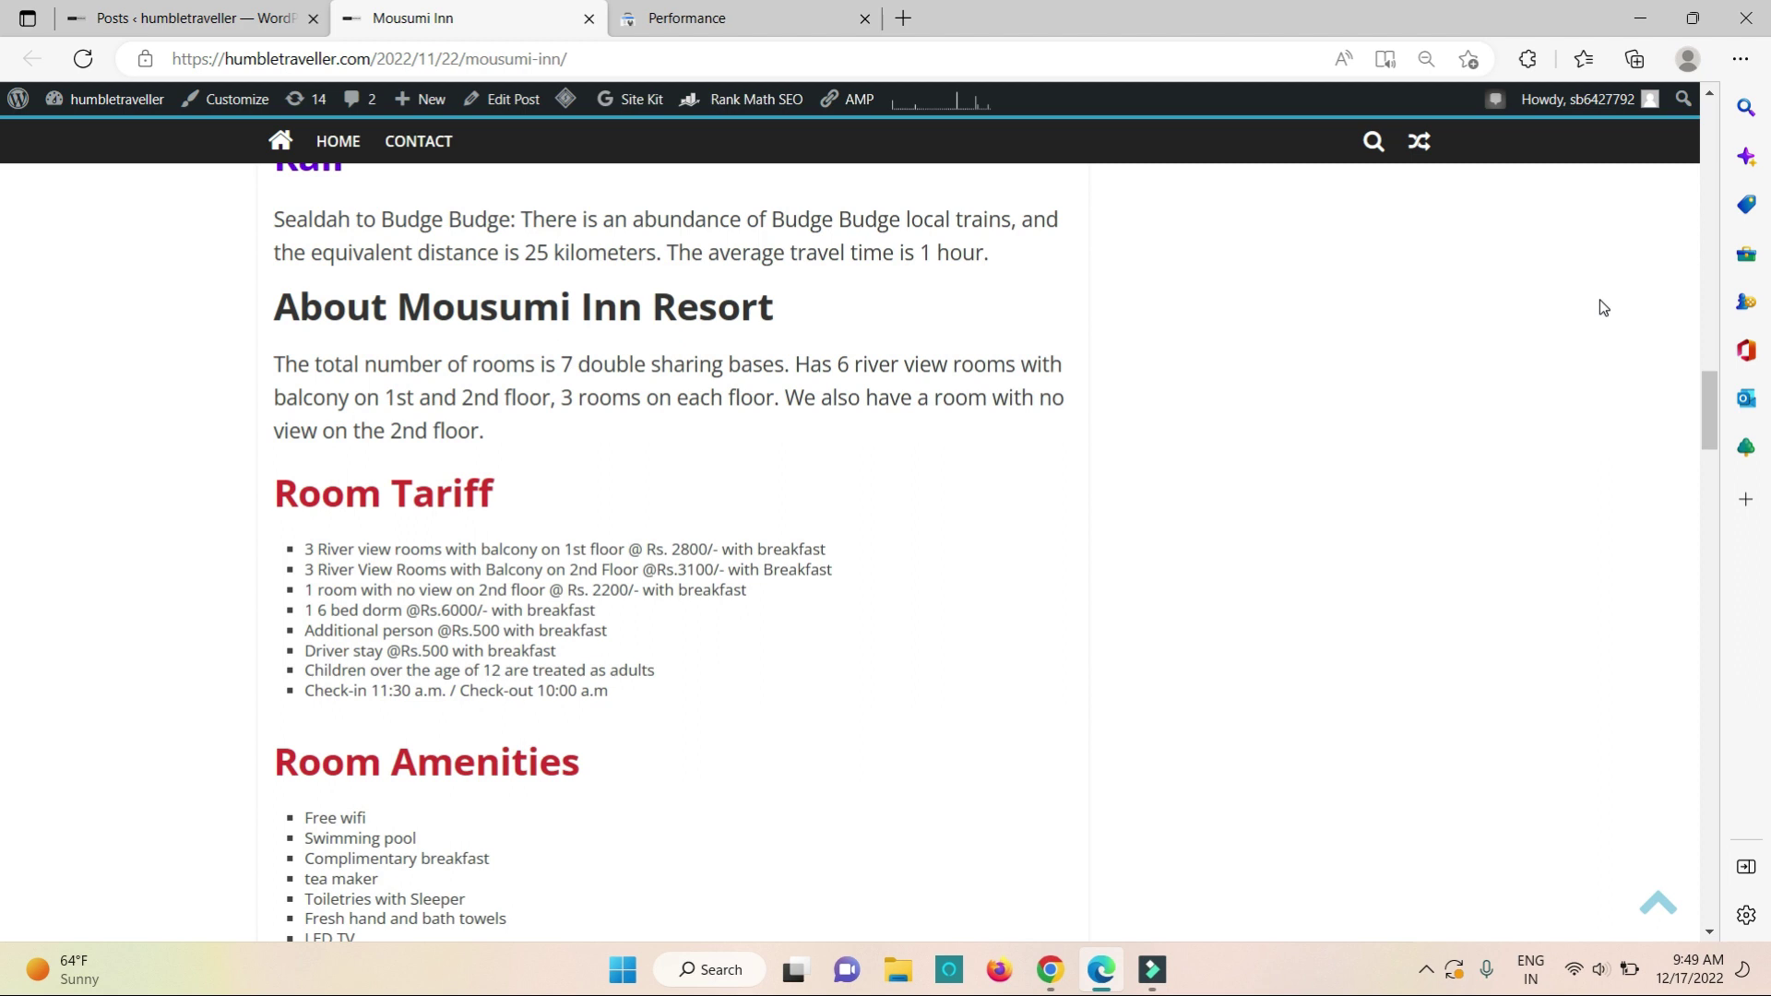
pyautogui.scroll(-1, 1600, 308)
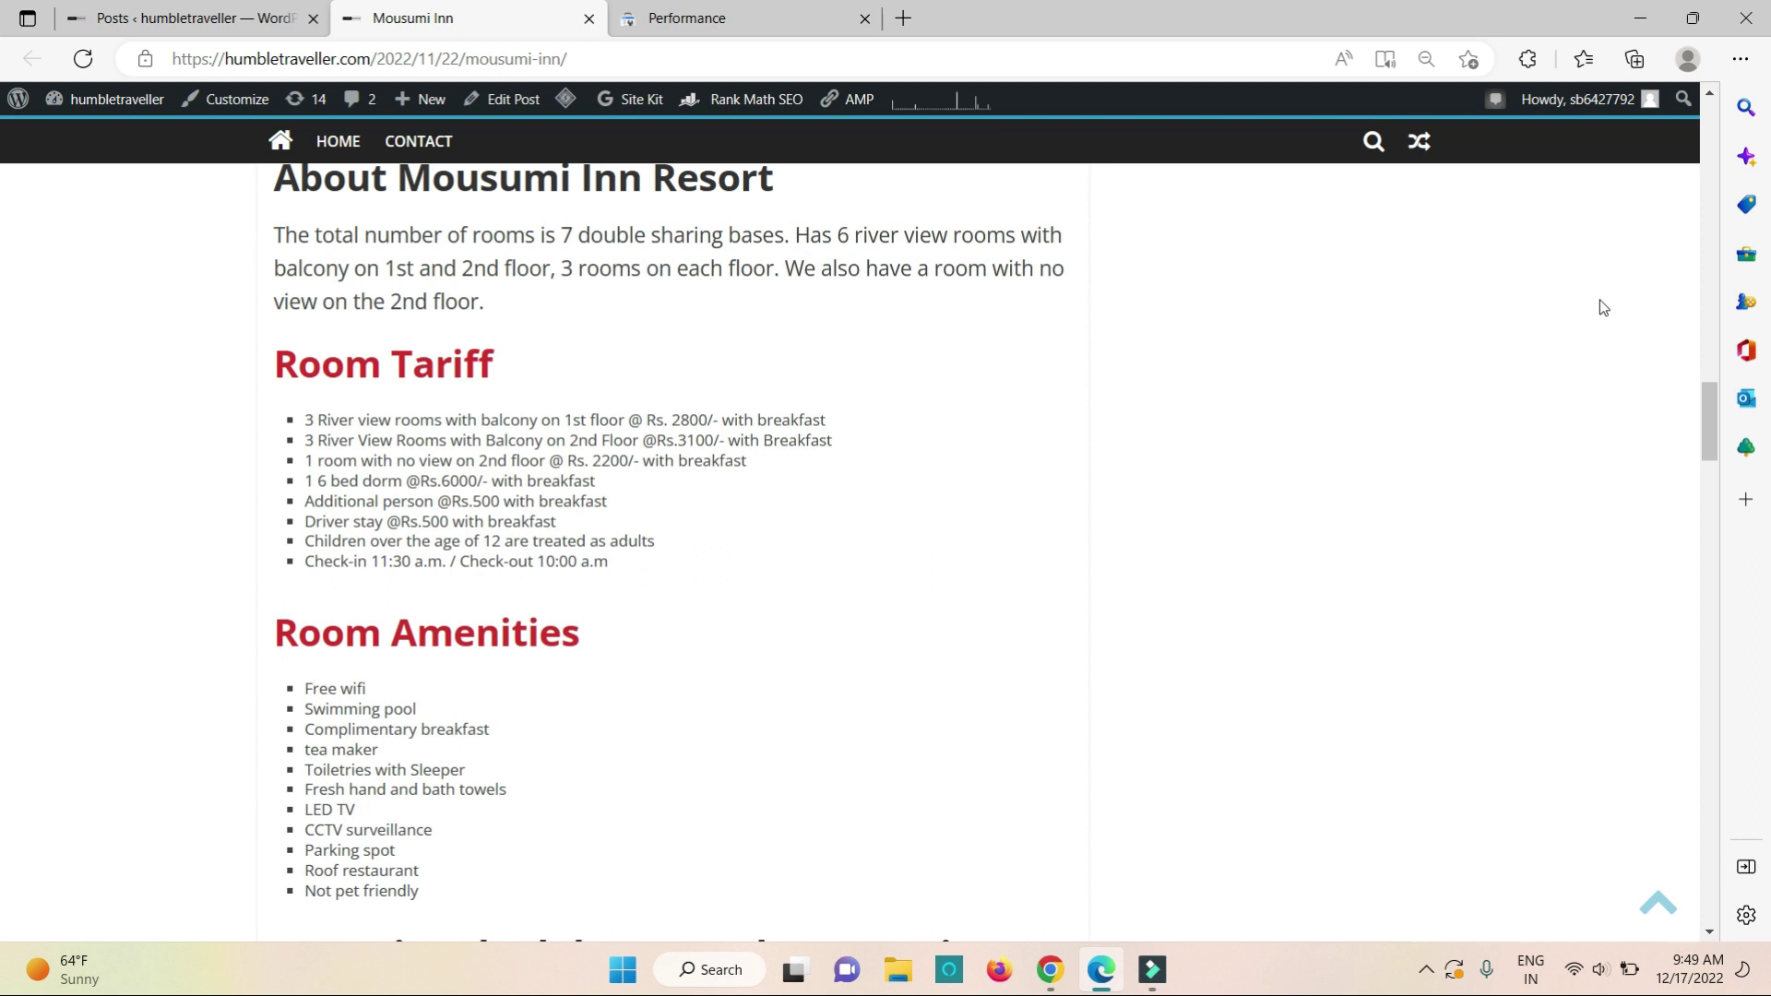
pyautogui.scroll(-1, 1601, 307)
pyautogui.scroll(-1, 1599, 307)
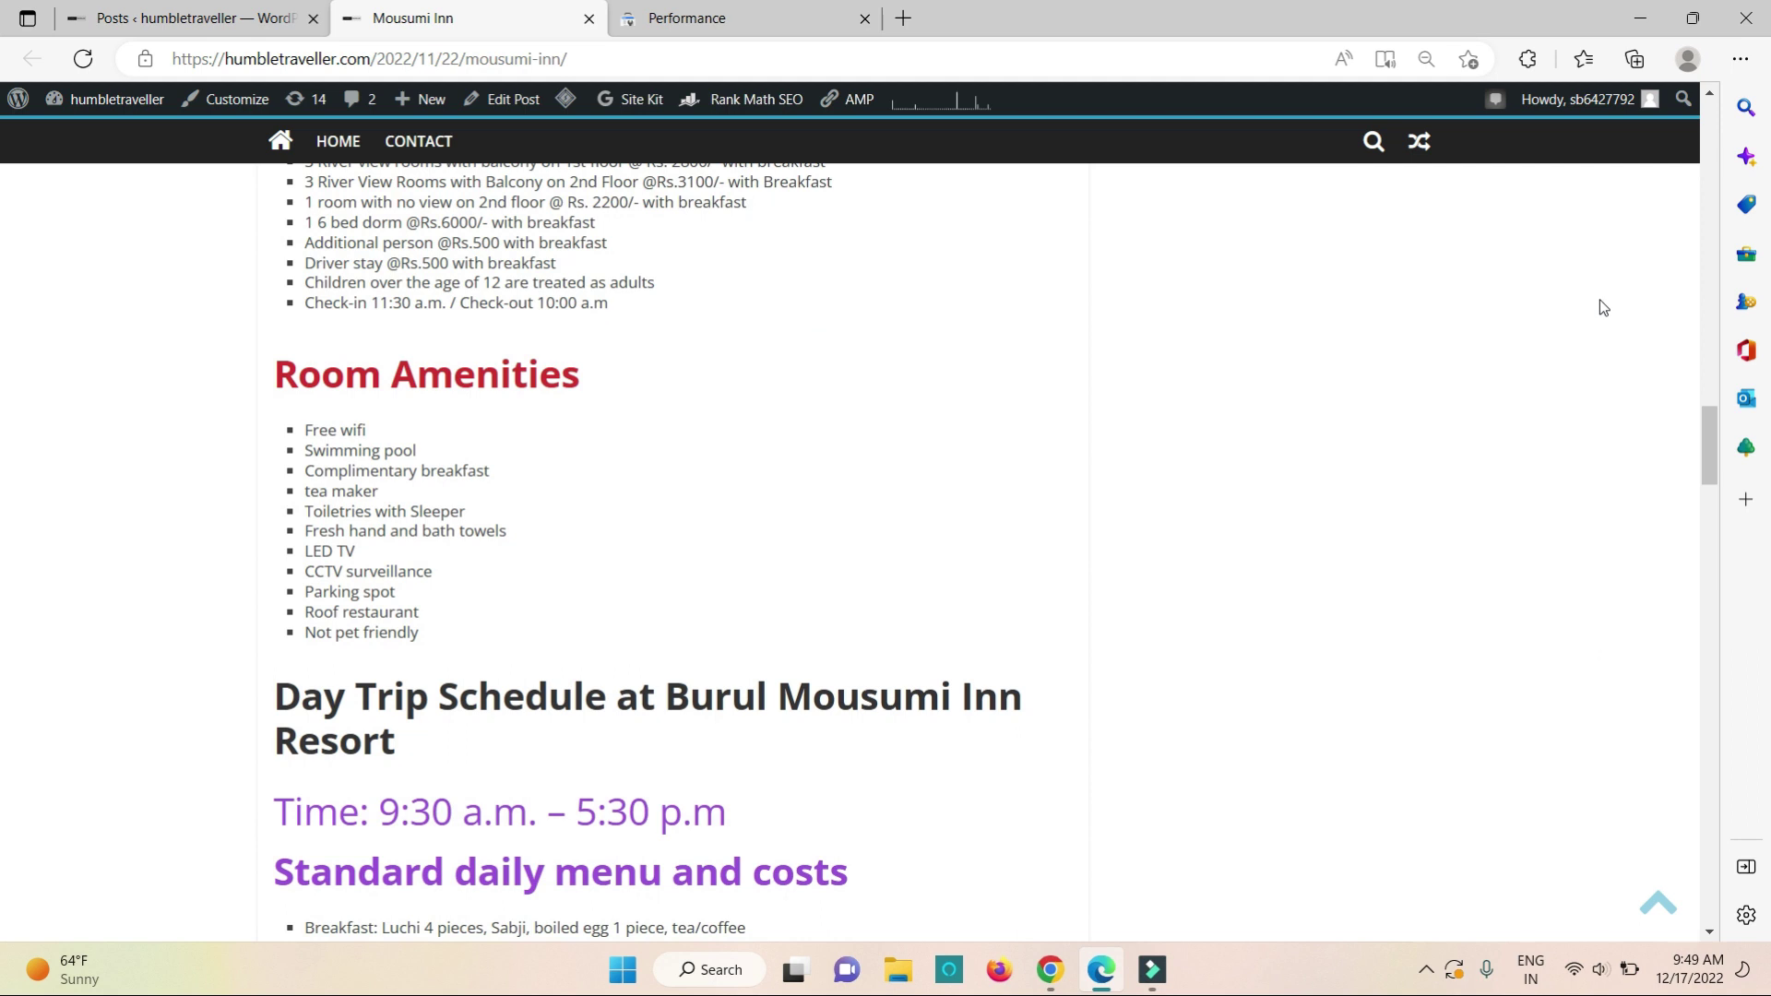
pyautogui.scroll(-1, 1602, 308)
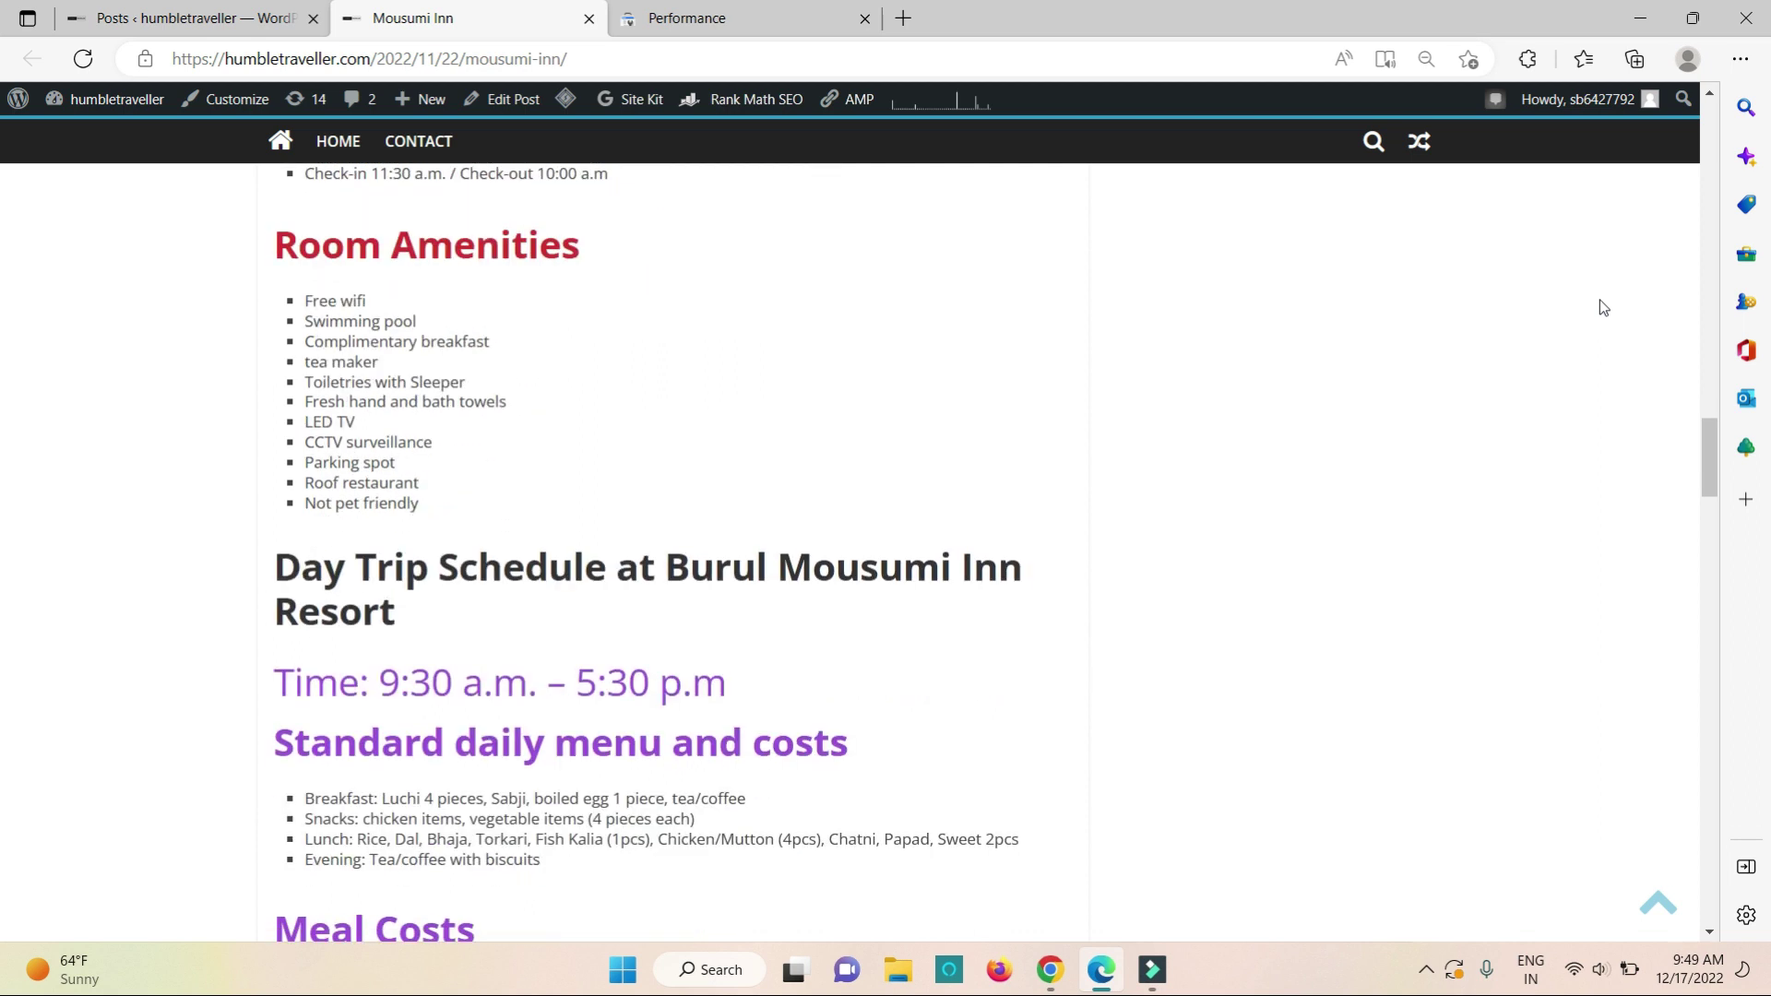
pyautogui.scroll(-2, 1602, 309)
pyautogui.scroll(-1, 1602, 307)
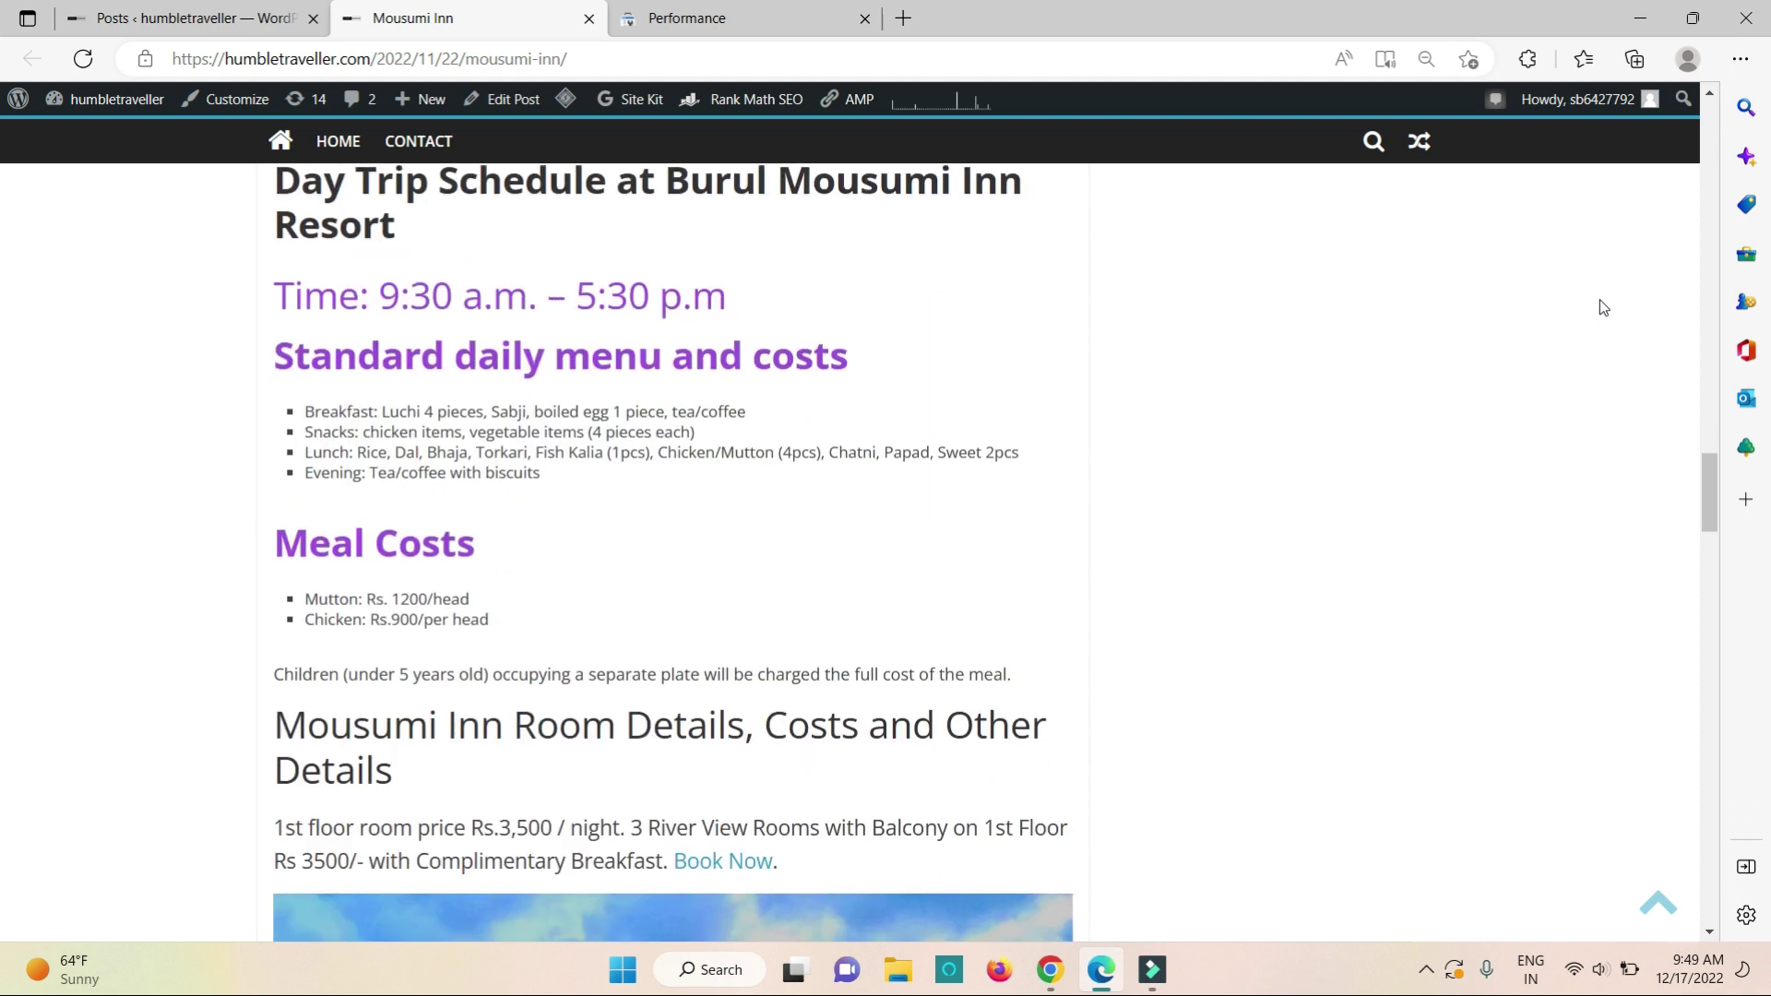
pyautogui.scroll(-1, 1603, 307)
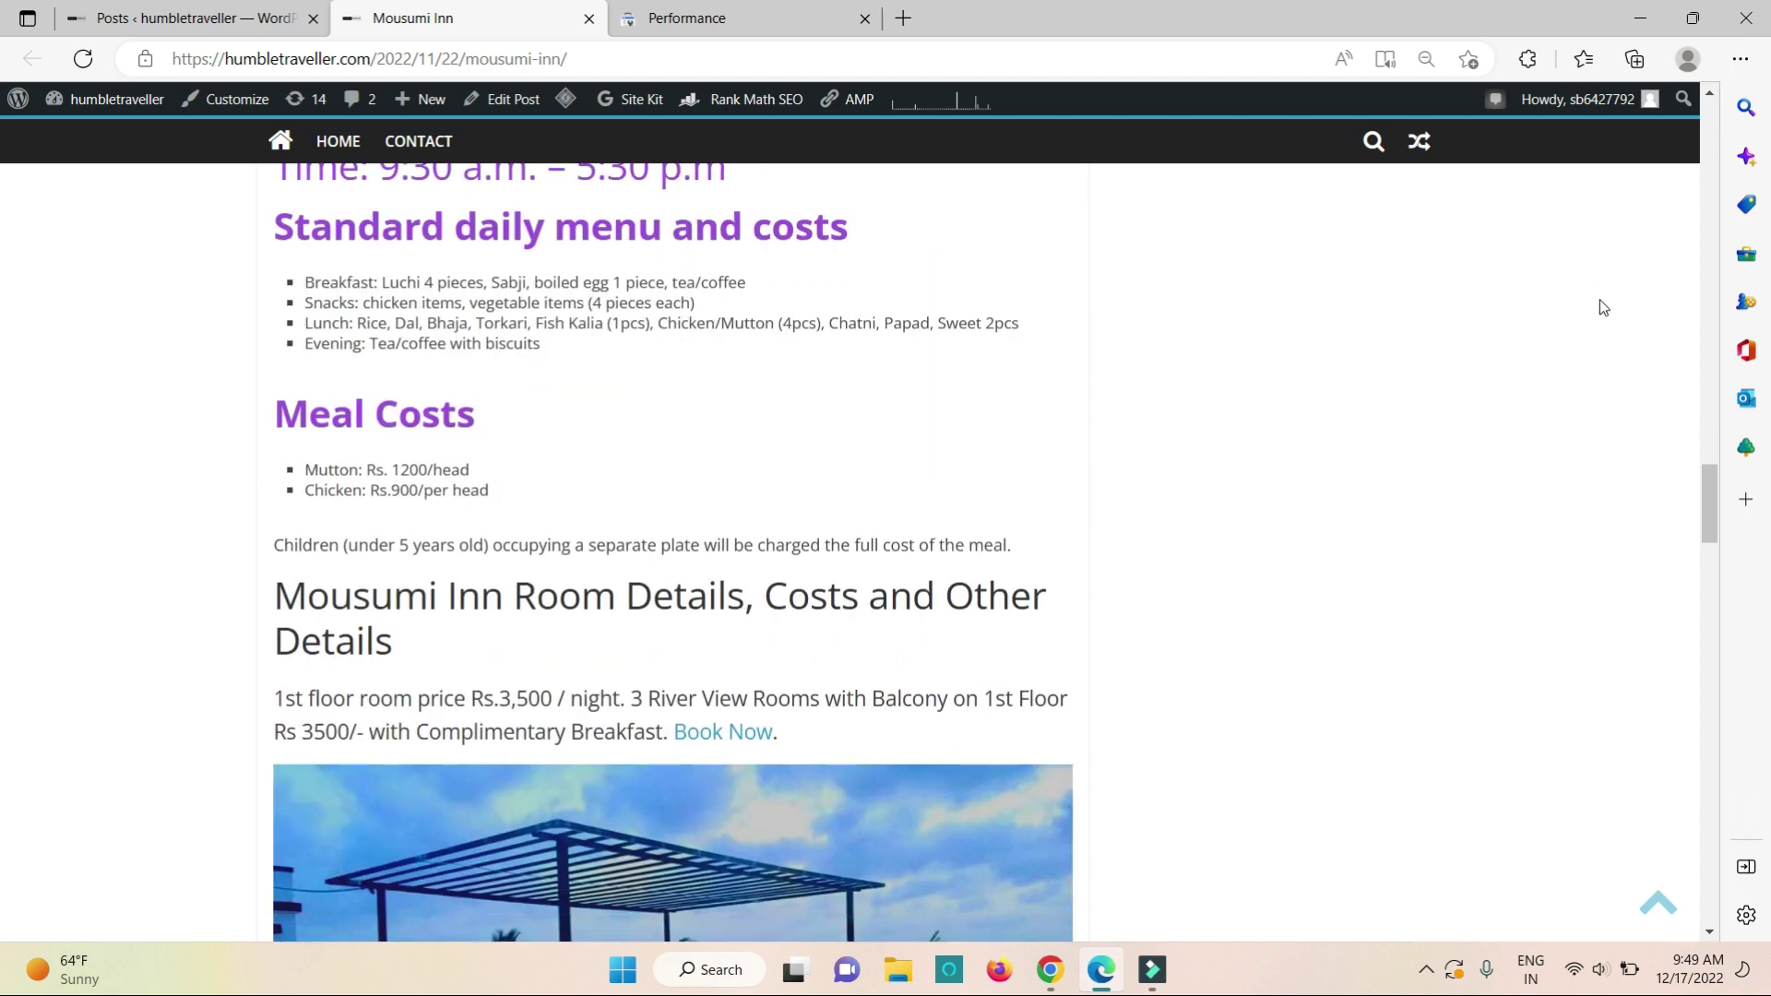
pyautogui.scroll(-1, 1602, 308)
pyautogui.scroll(-1, 1602, 307)
pyautogui.scroll(-1, 1602, 309)
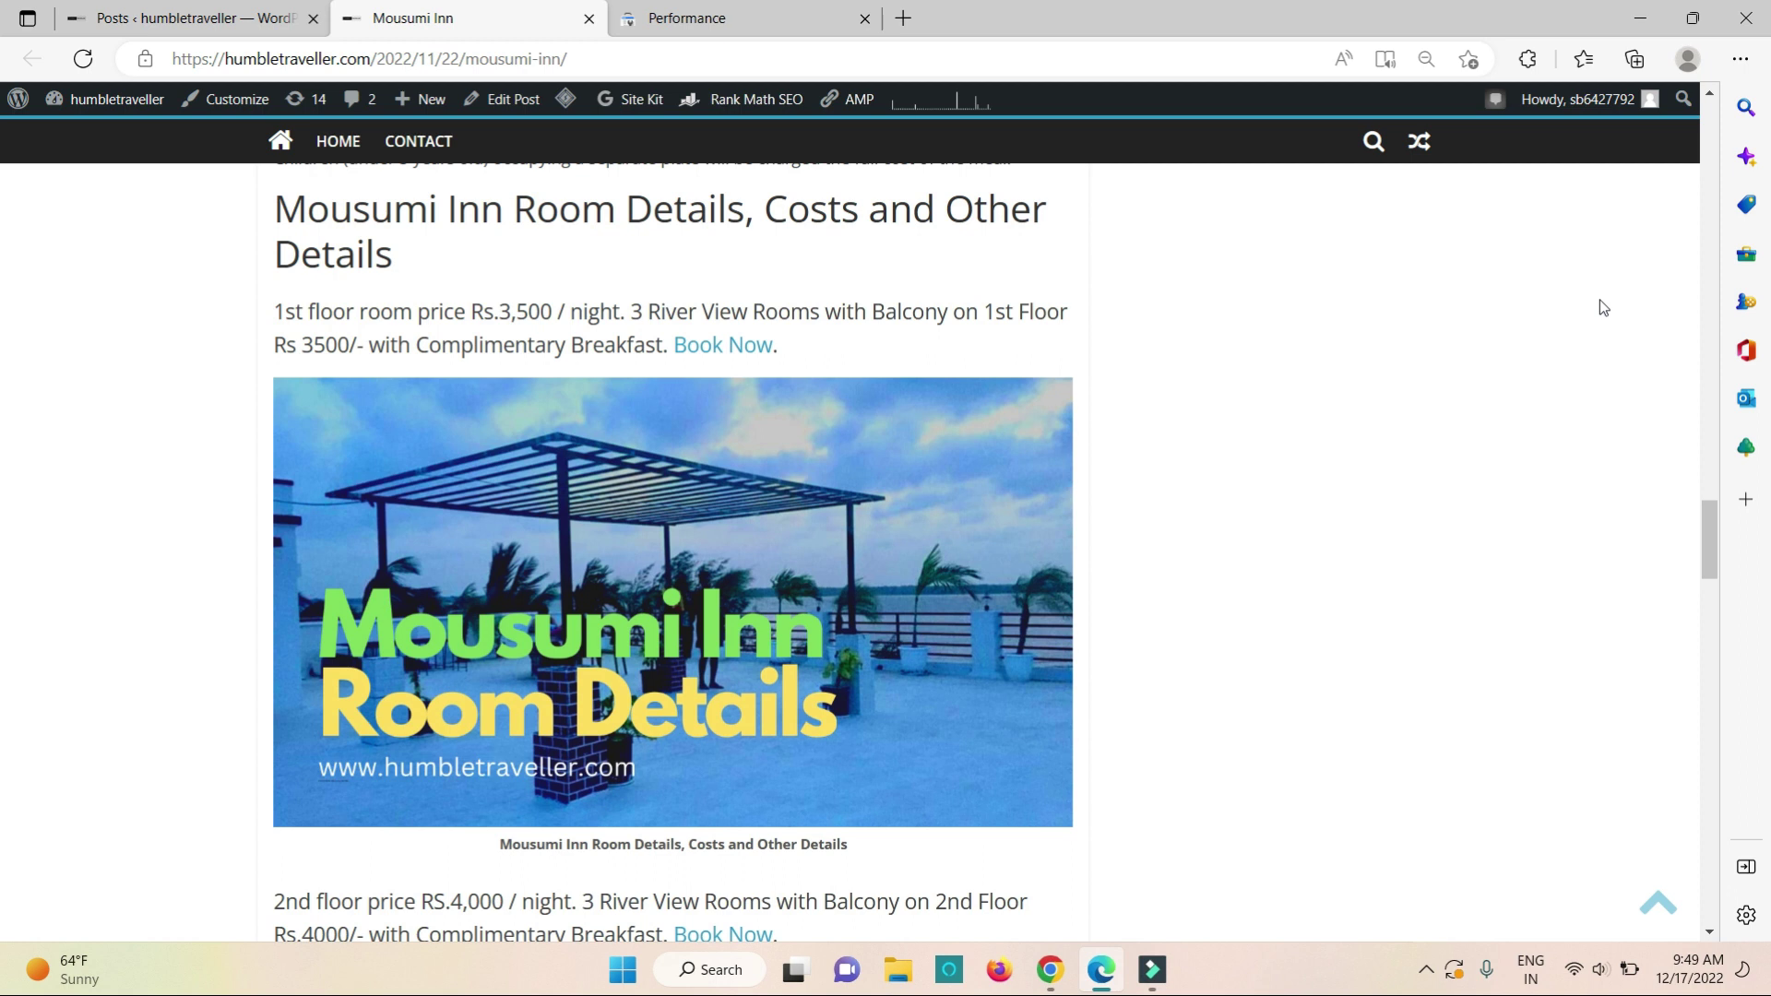
pyautogui.scroll(-1, 1600, 308)
pyautogui.scroll(-1, 1601, 308)
pyautogui.scroll(-1, 1601, 308)
pyautogui.scroll(-1, 1602, 307)
pyautogui.scroll(-1, 1601, 307)
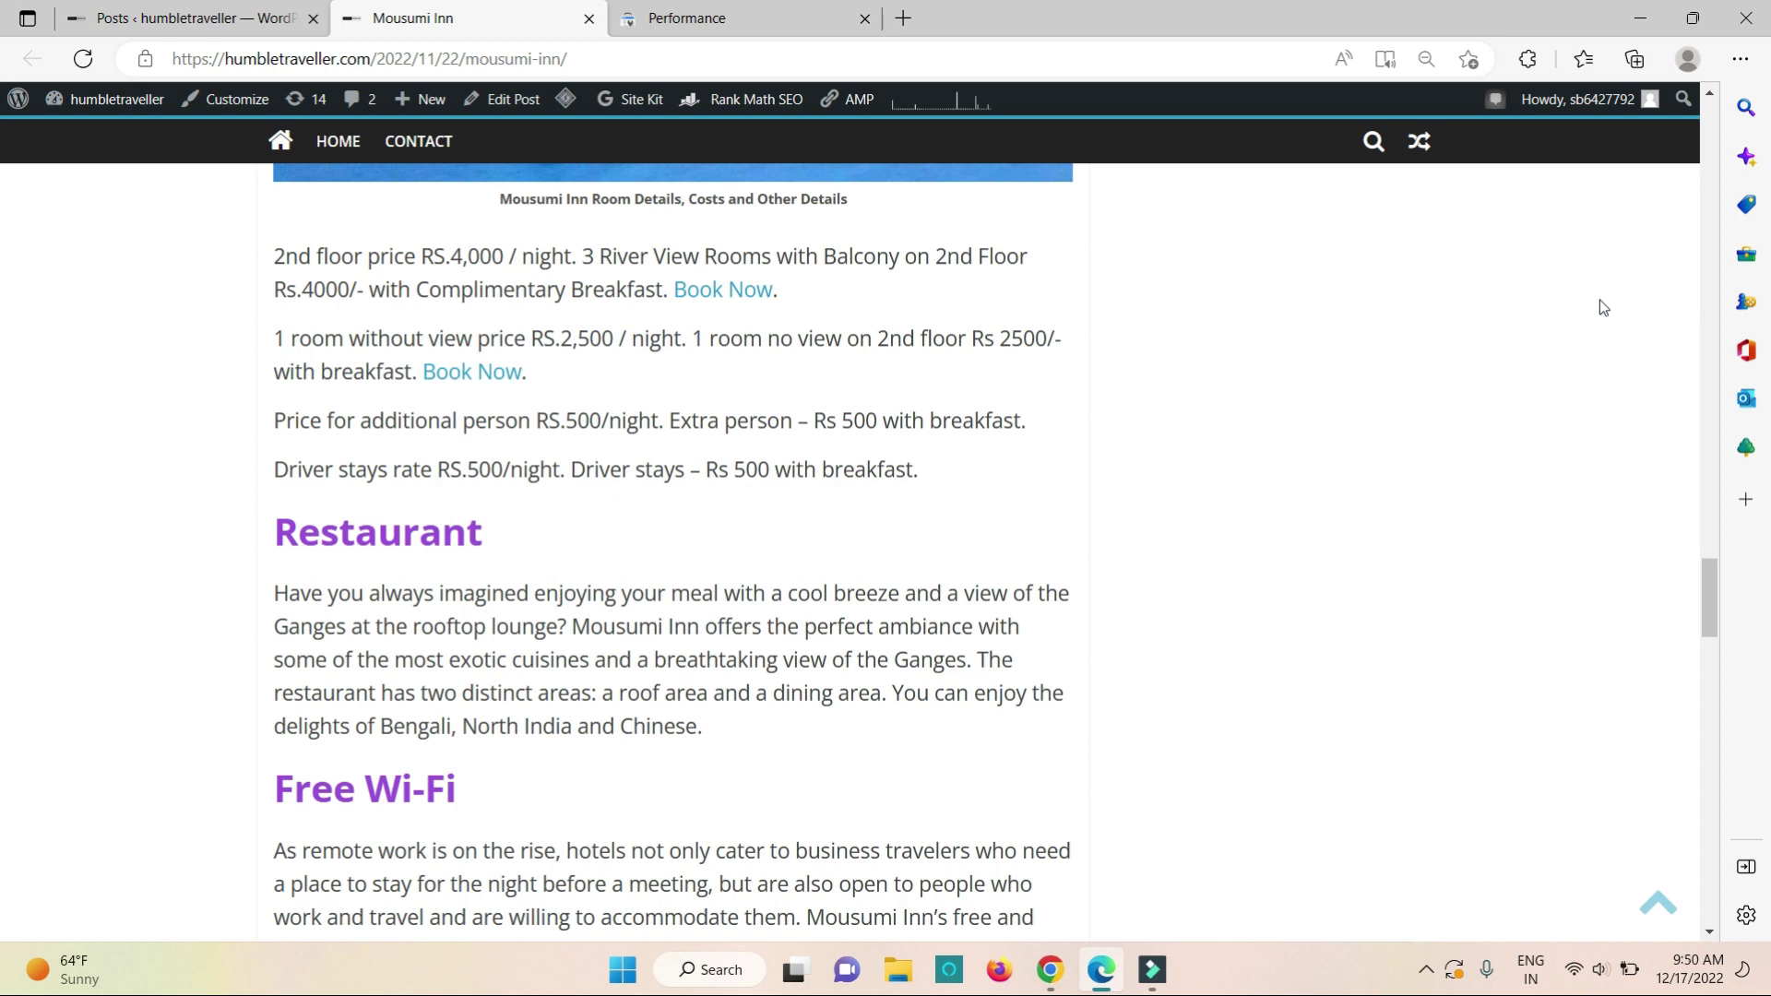
pyautogui.scroll(-1, 1601, 307)
pyautogui.scroll(-1, 1601, 307)
pyautogui.scroll(-1, 1602, 307)
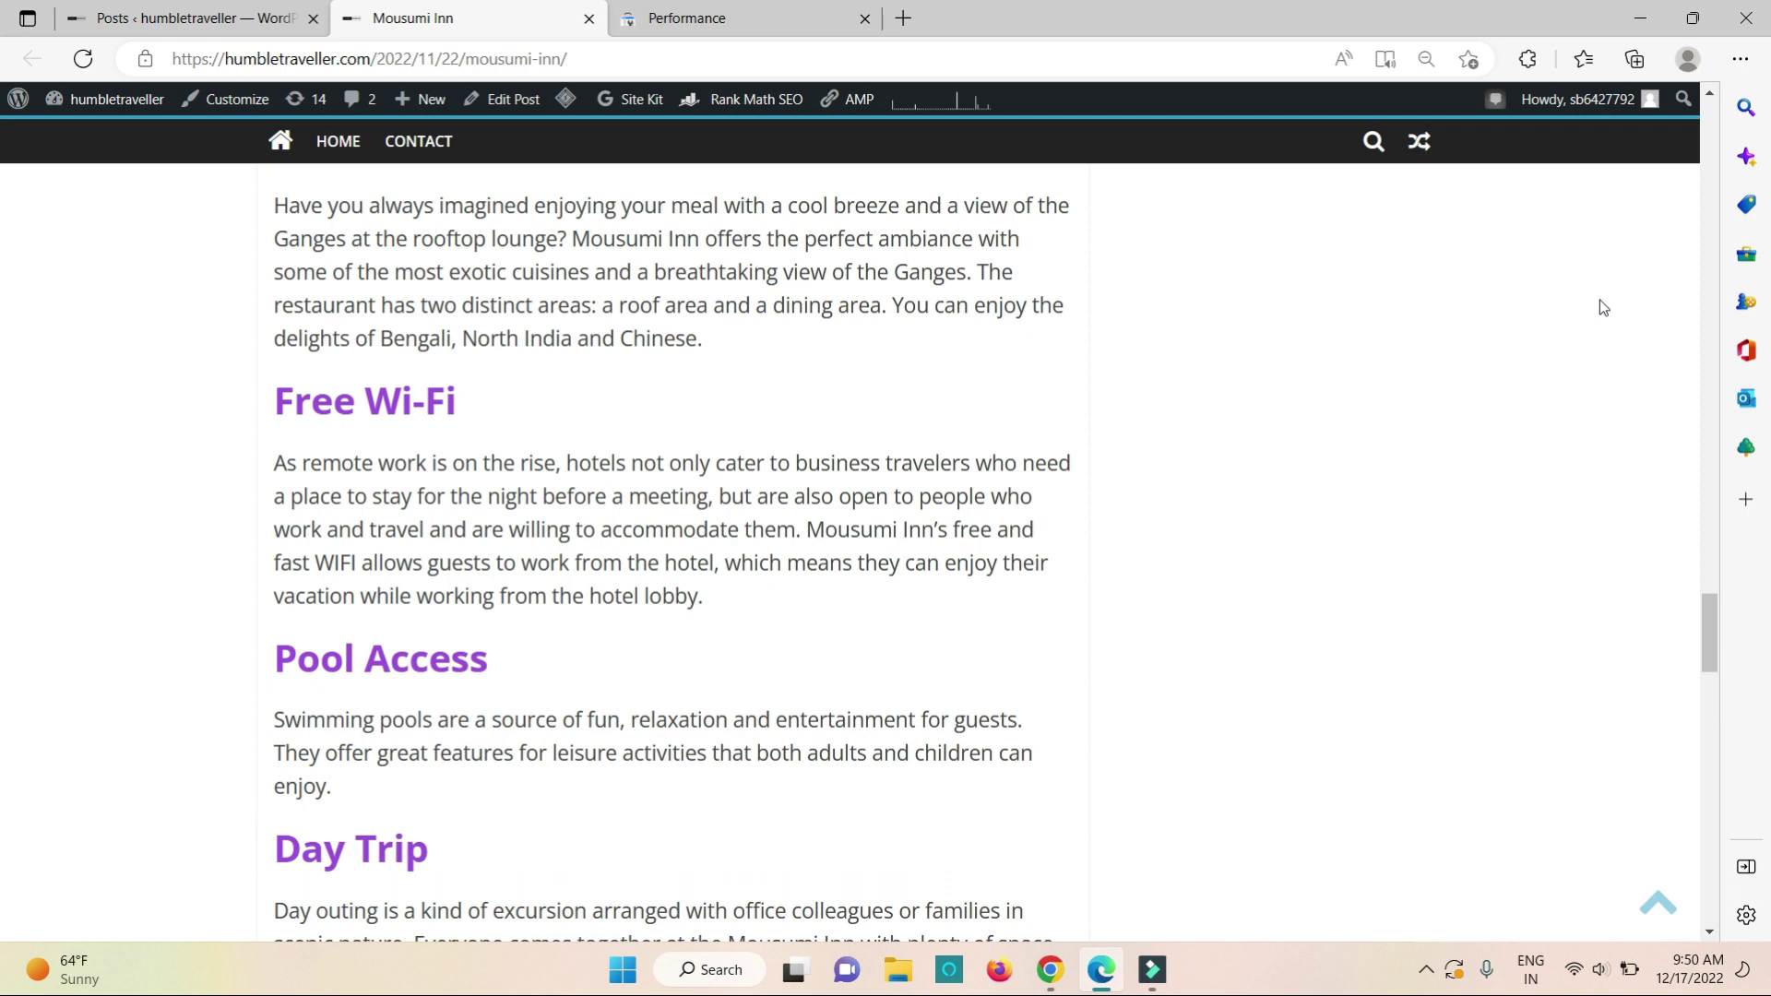
pyautogui.scroll(-1, 1601, 308)
pyautogui.scroll(-1, 1601, 309)
pyautogui.scroll(-1, 1602, 308)
pyautogui.scroll(-1, 1601, 307)
pyautogui.scroll(-1, 1601, 307)
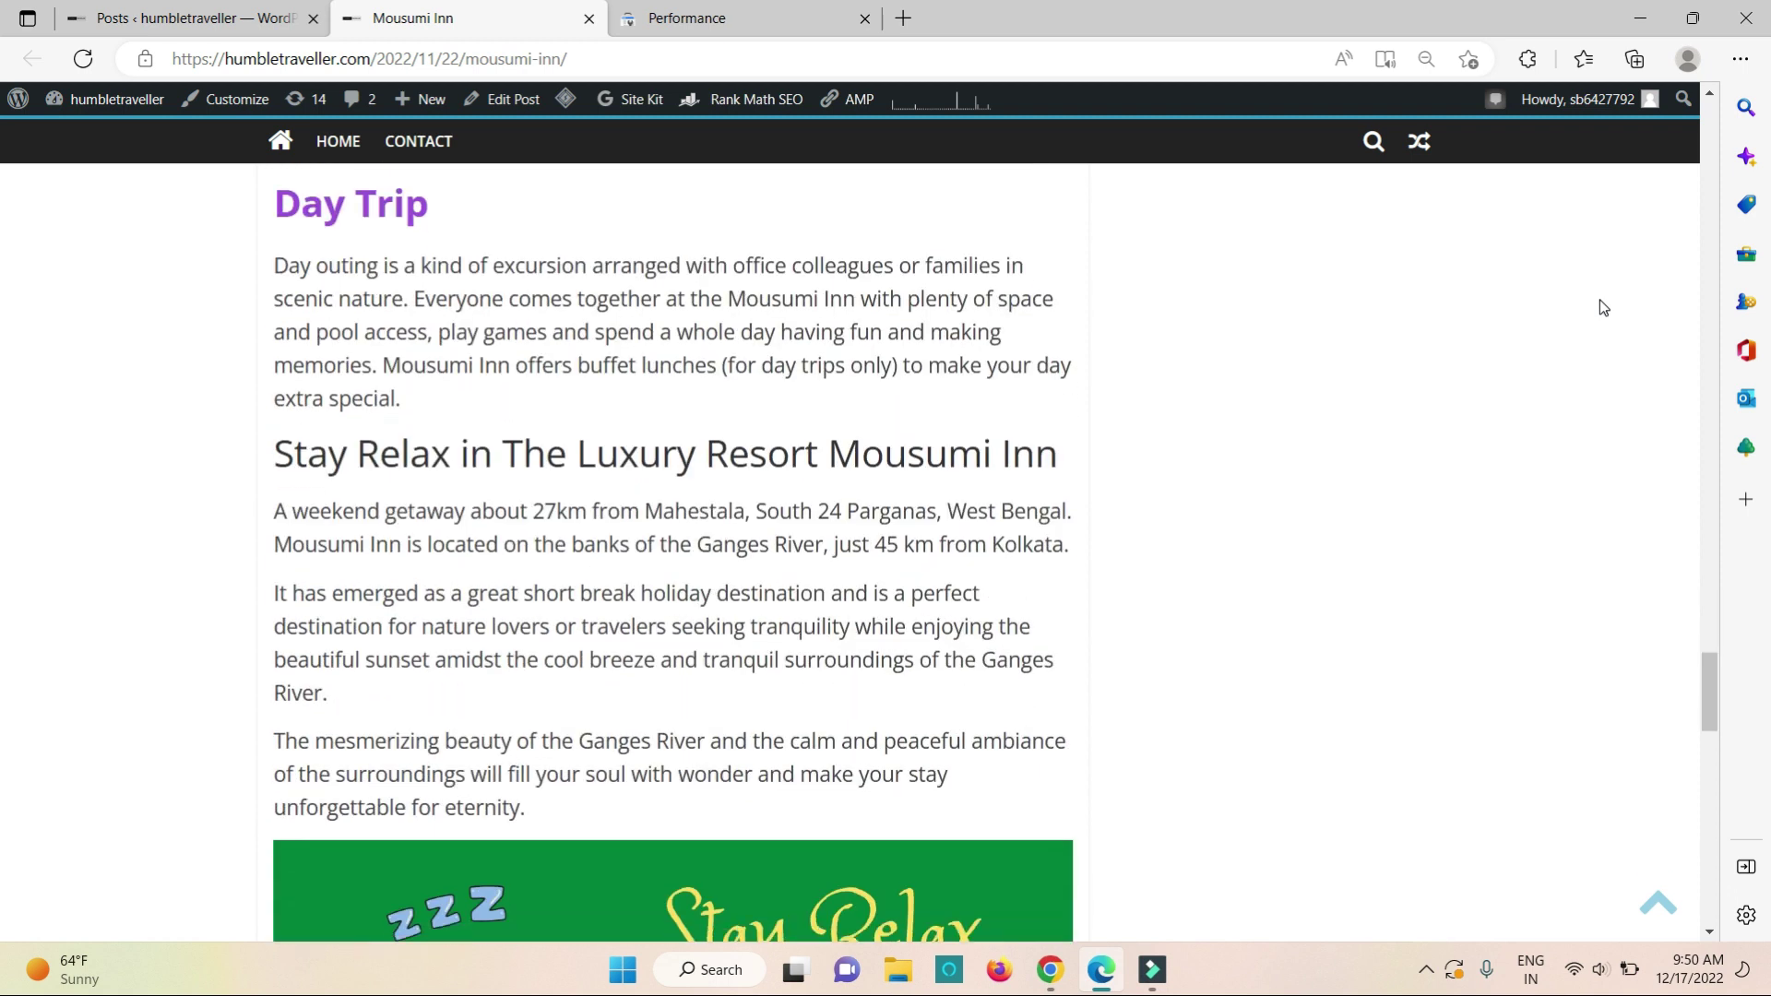
pyautogui.scroll(-1, 1601, 307)
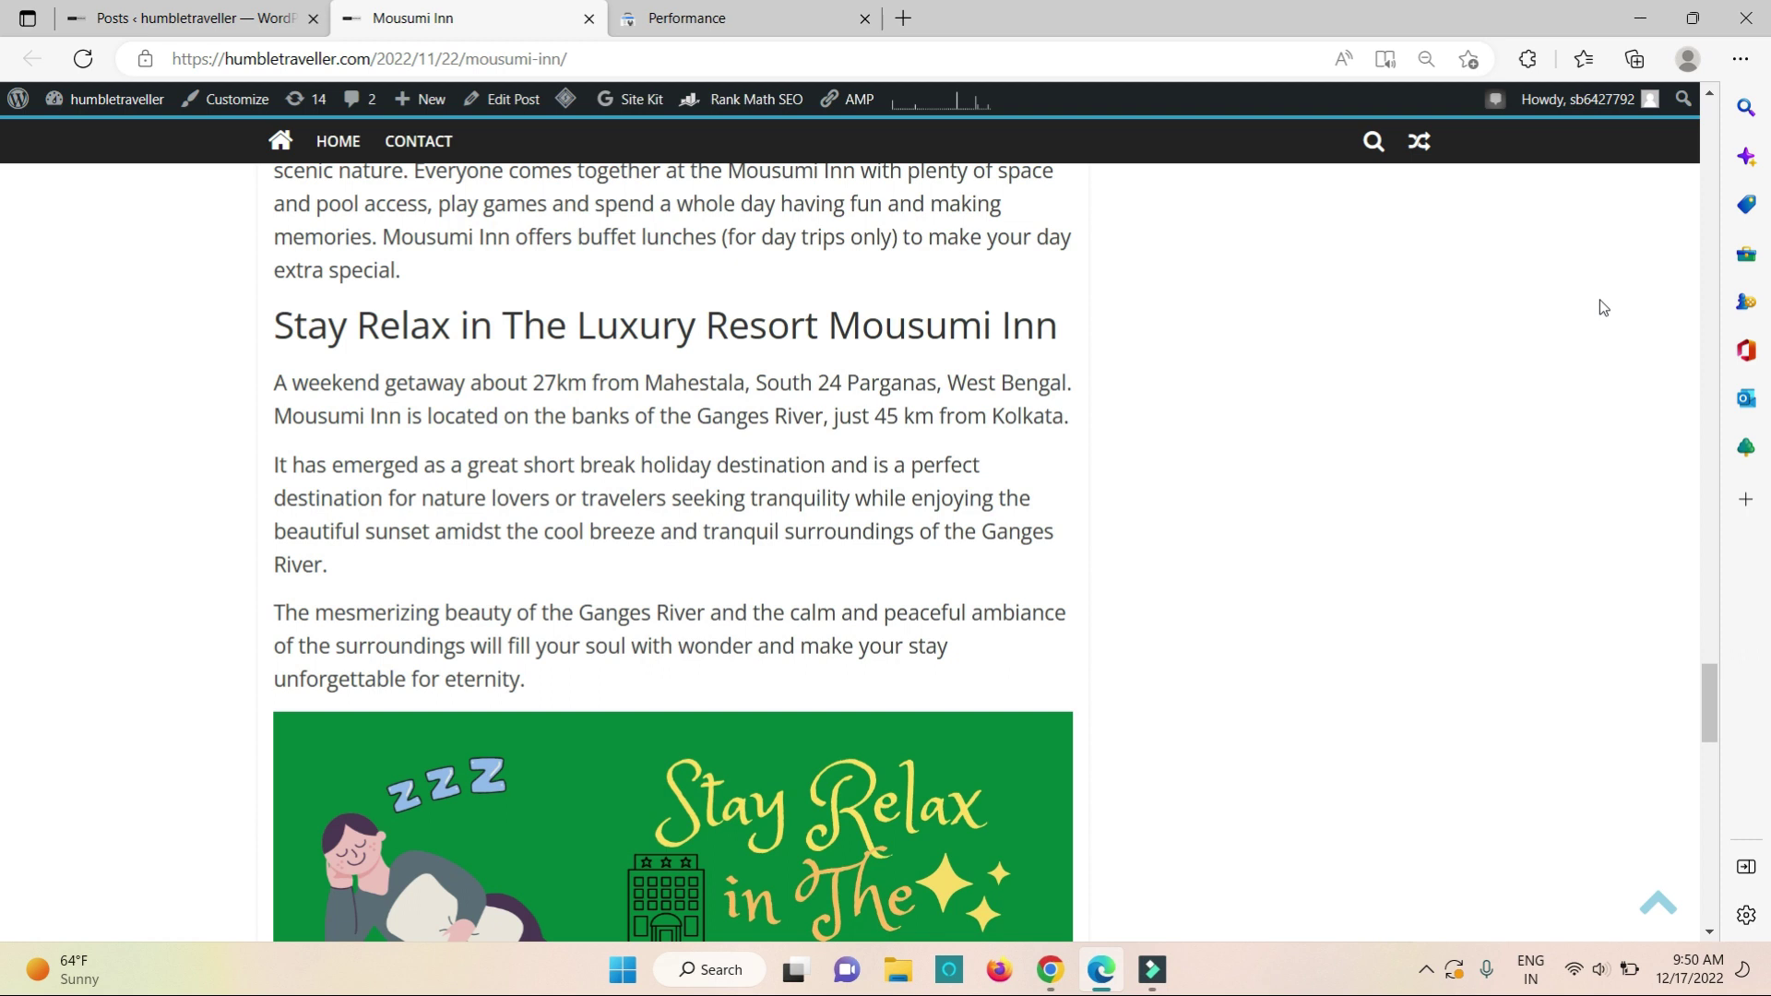
pyautogui.scroll(-1, 1600, 307)
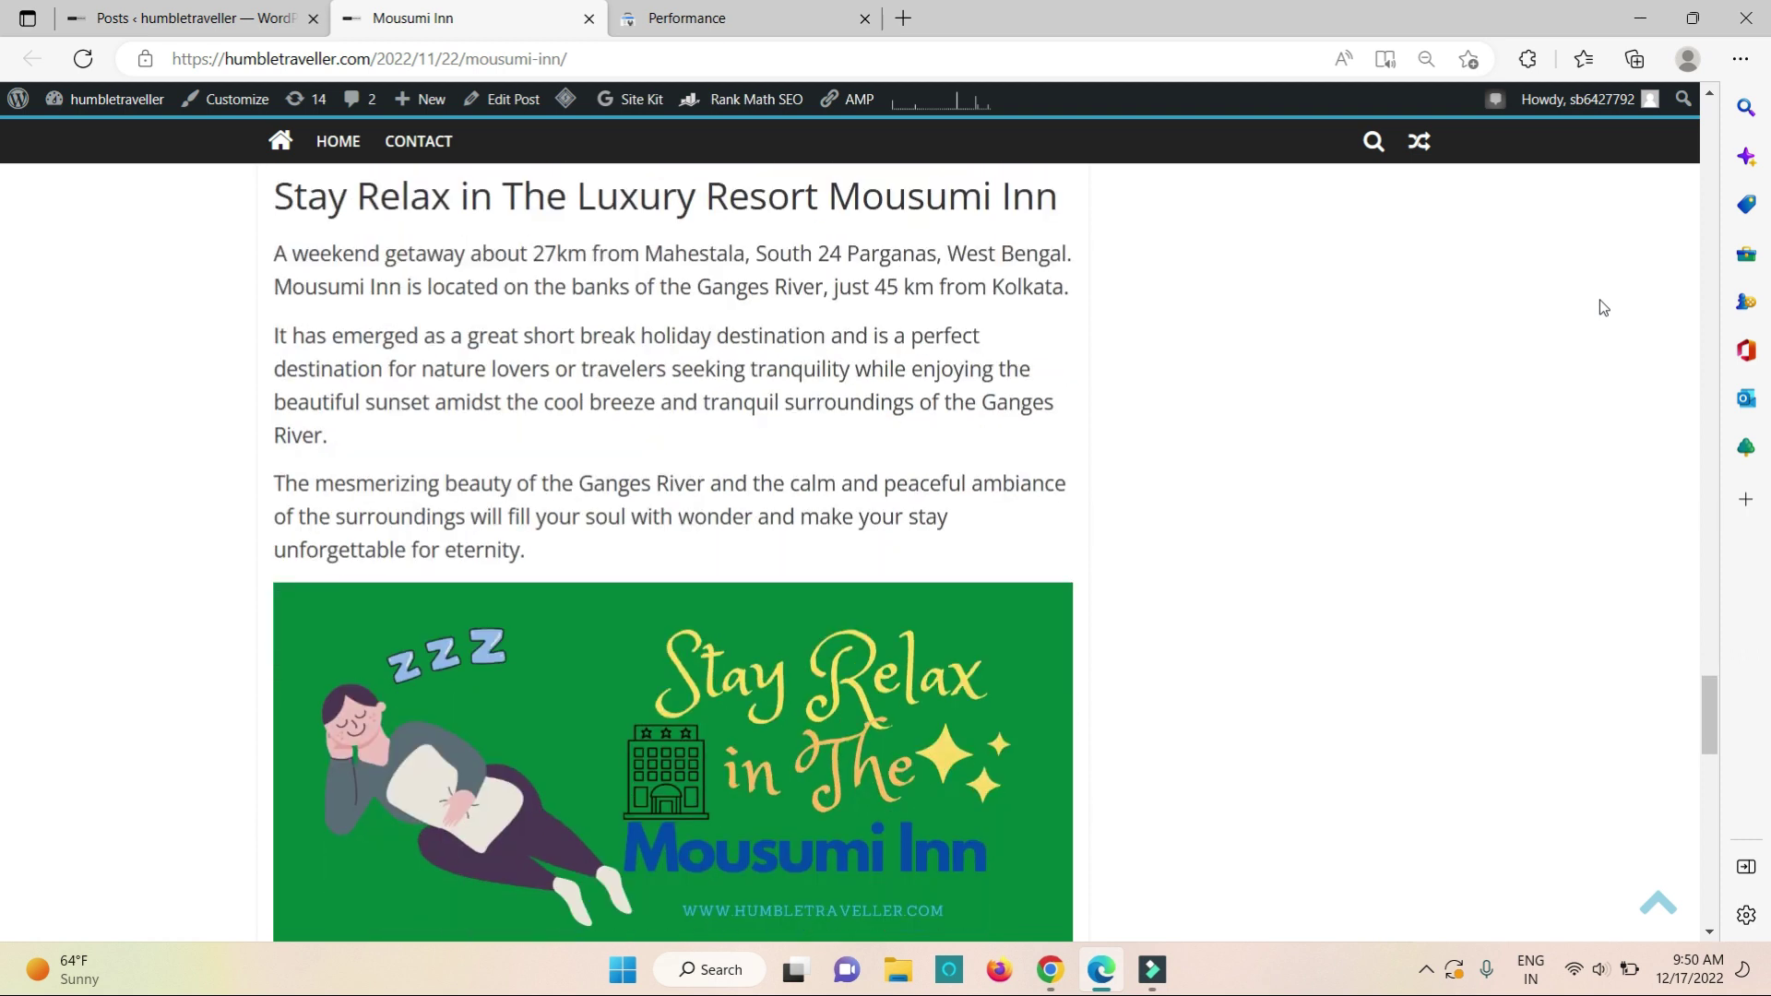
pyautogui.scroll(-2, 1601, 307)
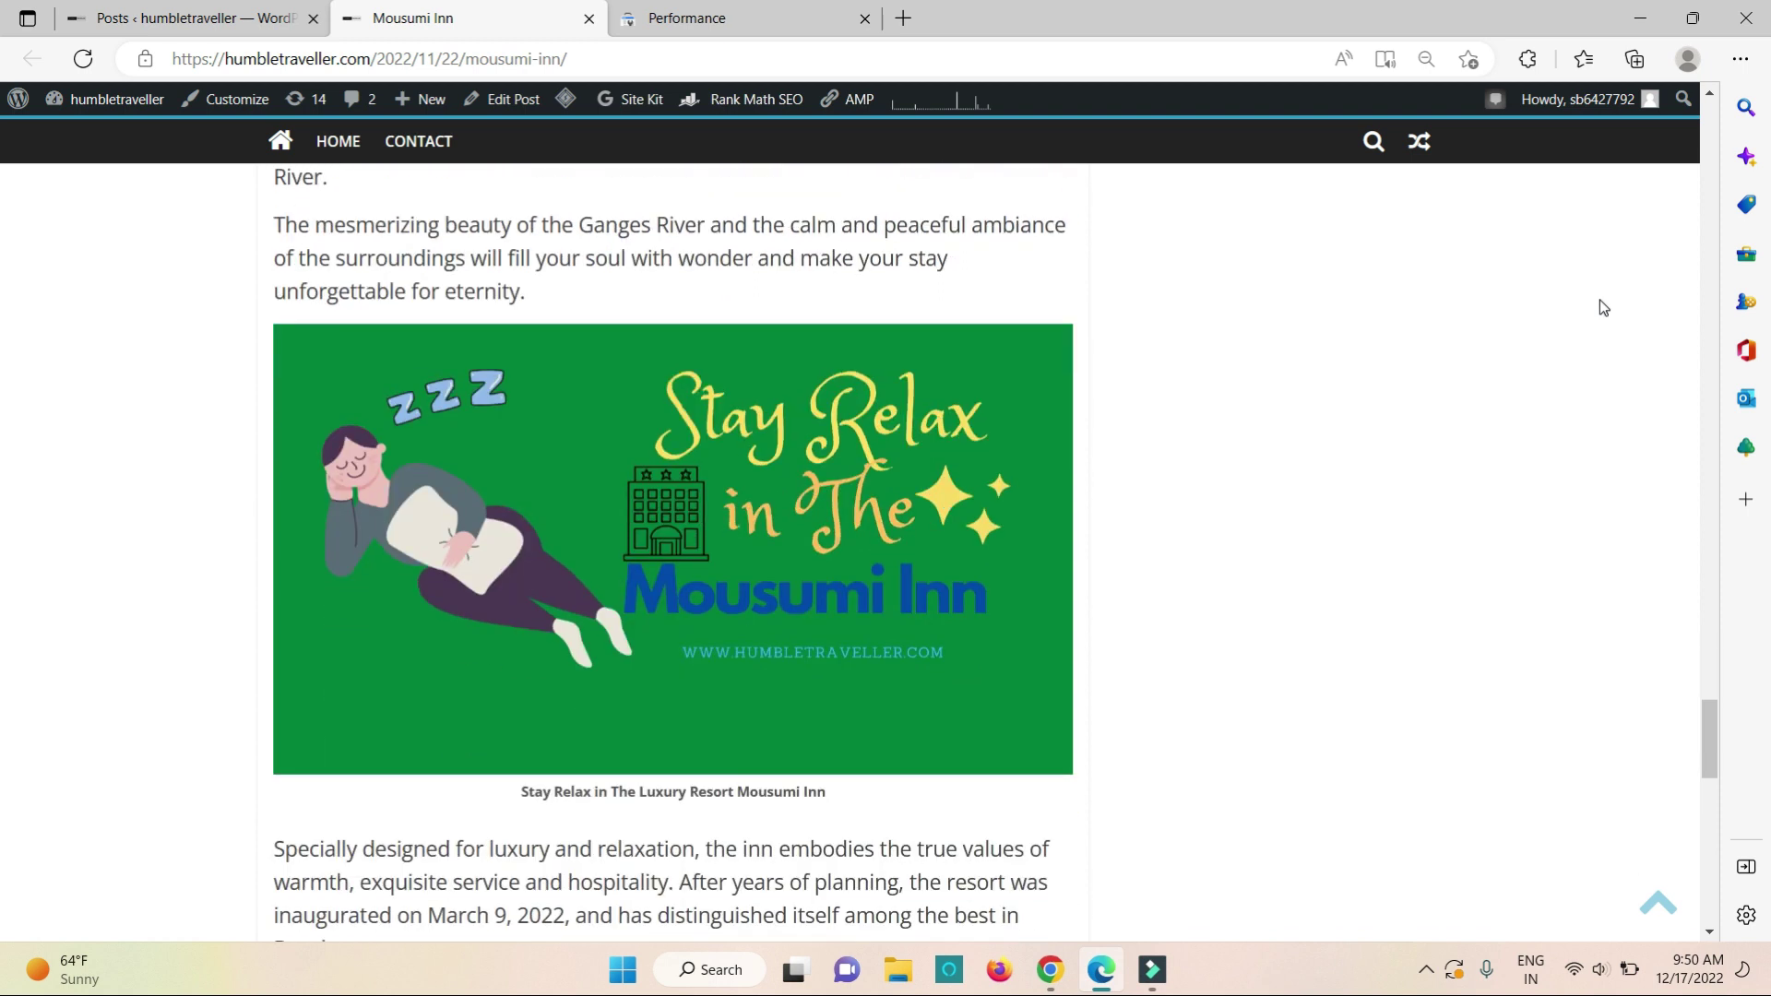
pyautogui.scroll(-2, 1601, 307)
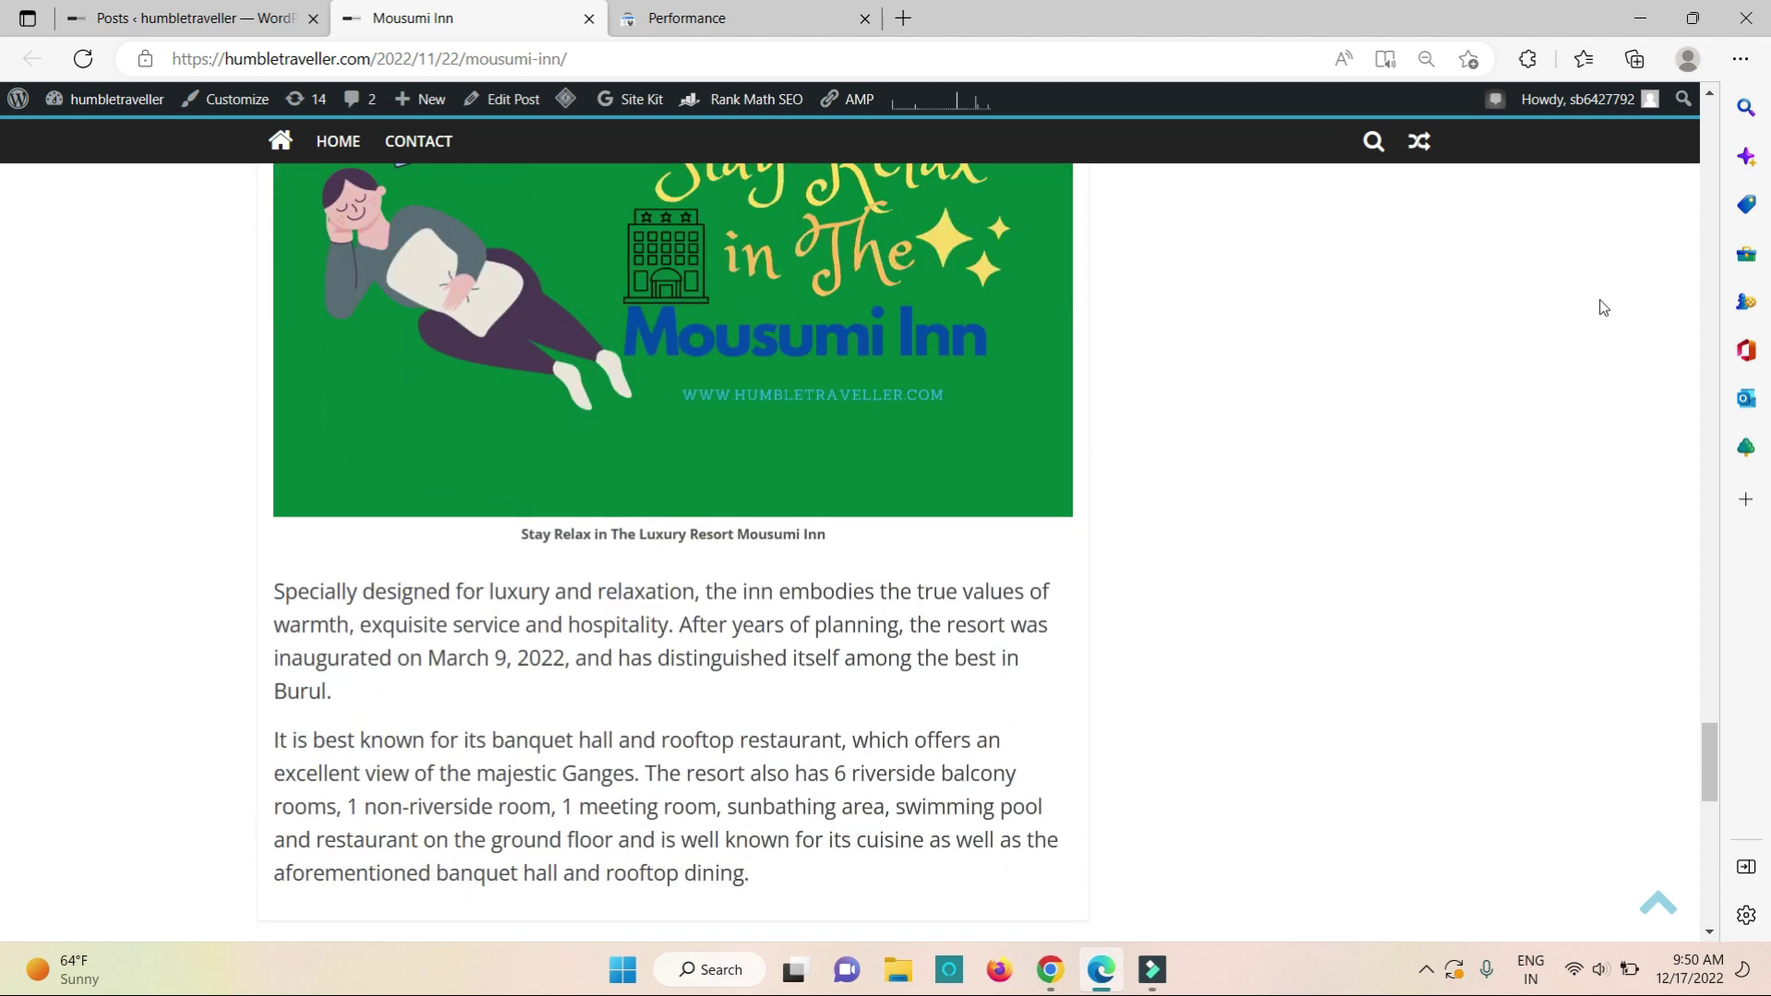
pyautogui.scroll(-1, 1601, 307)
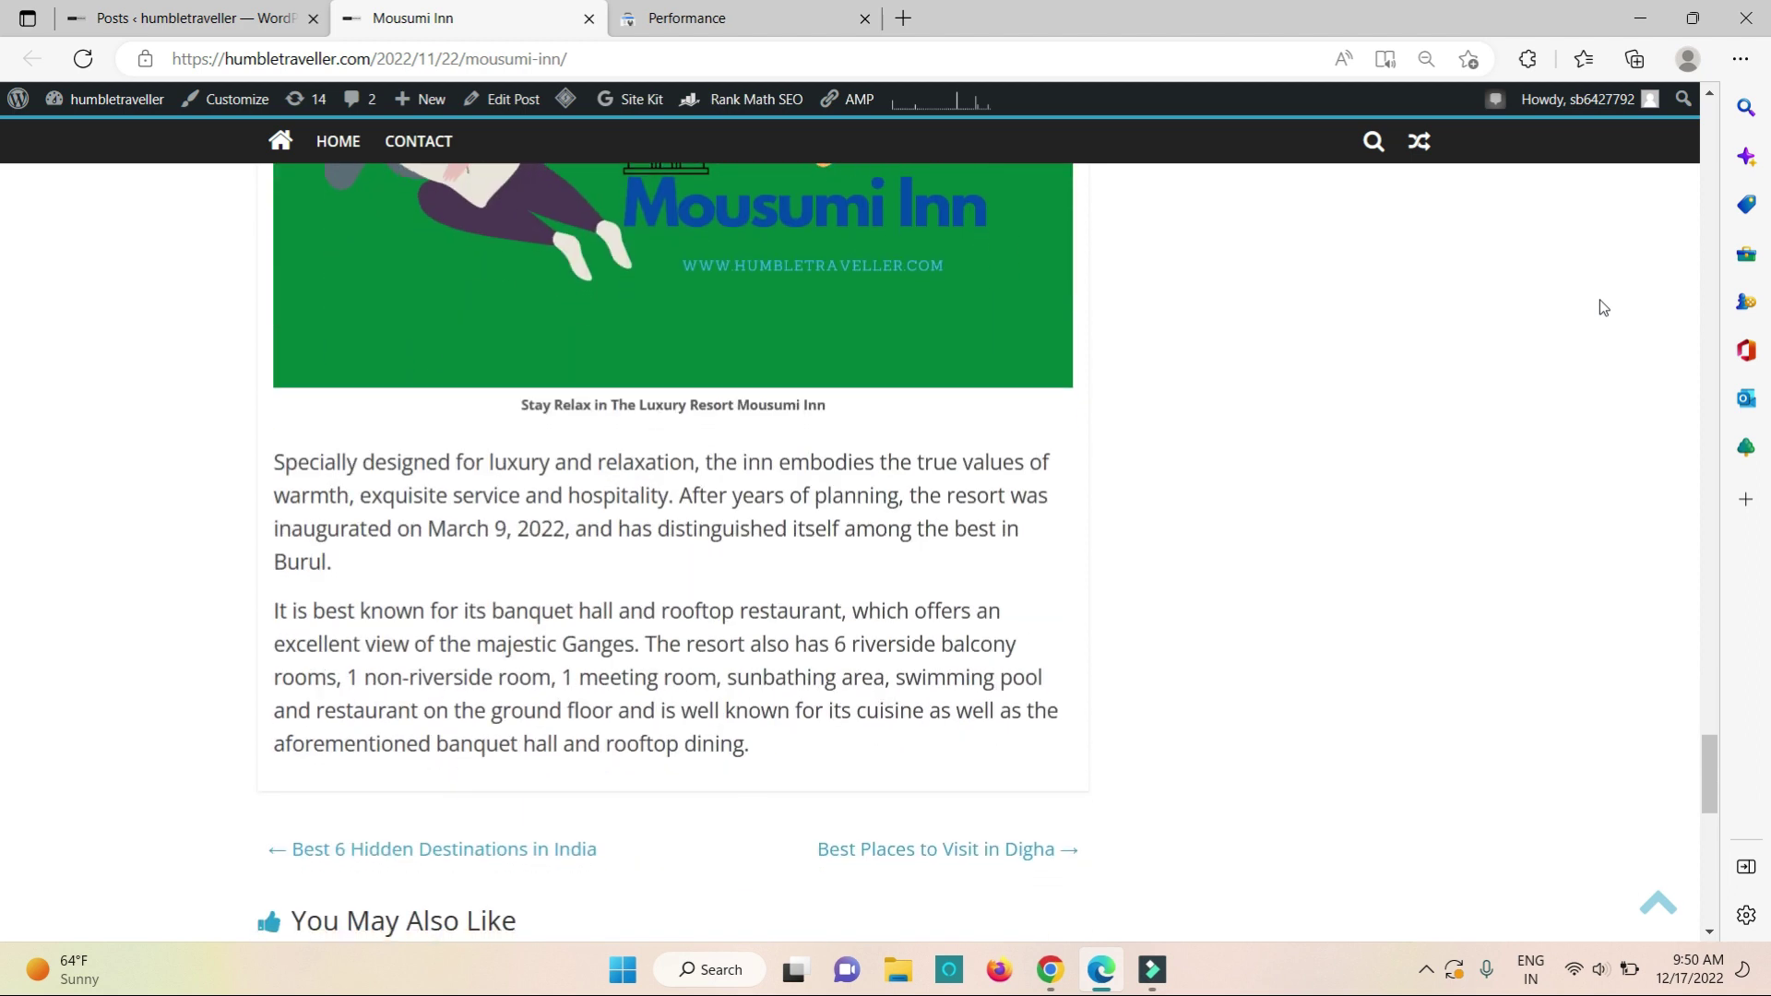
pyautogui.scroll(-1, 1602, 308)
pyautogui.scroll(-1, 1601, 308)
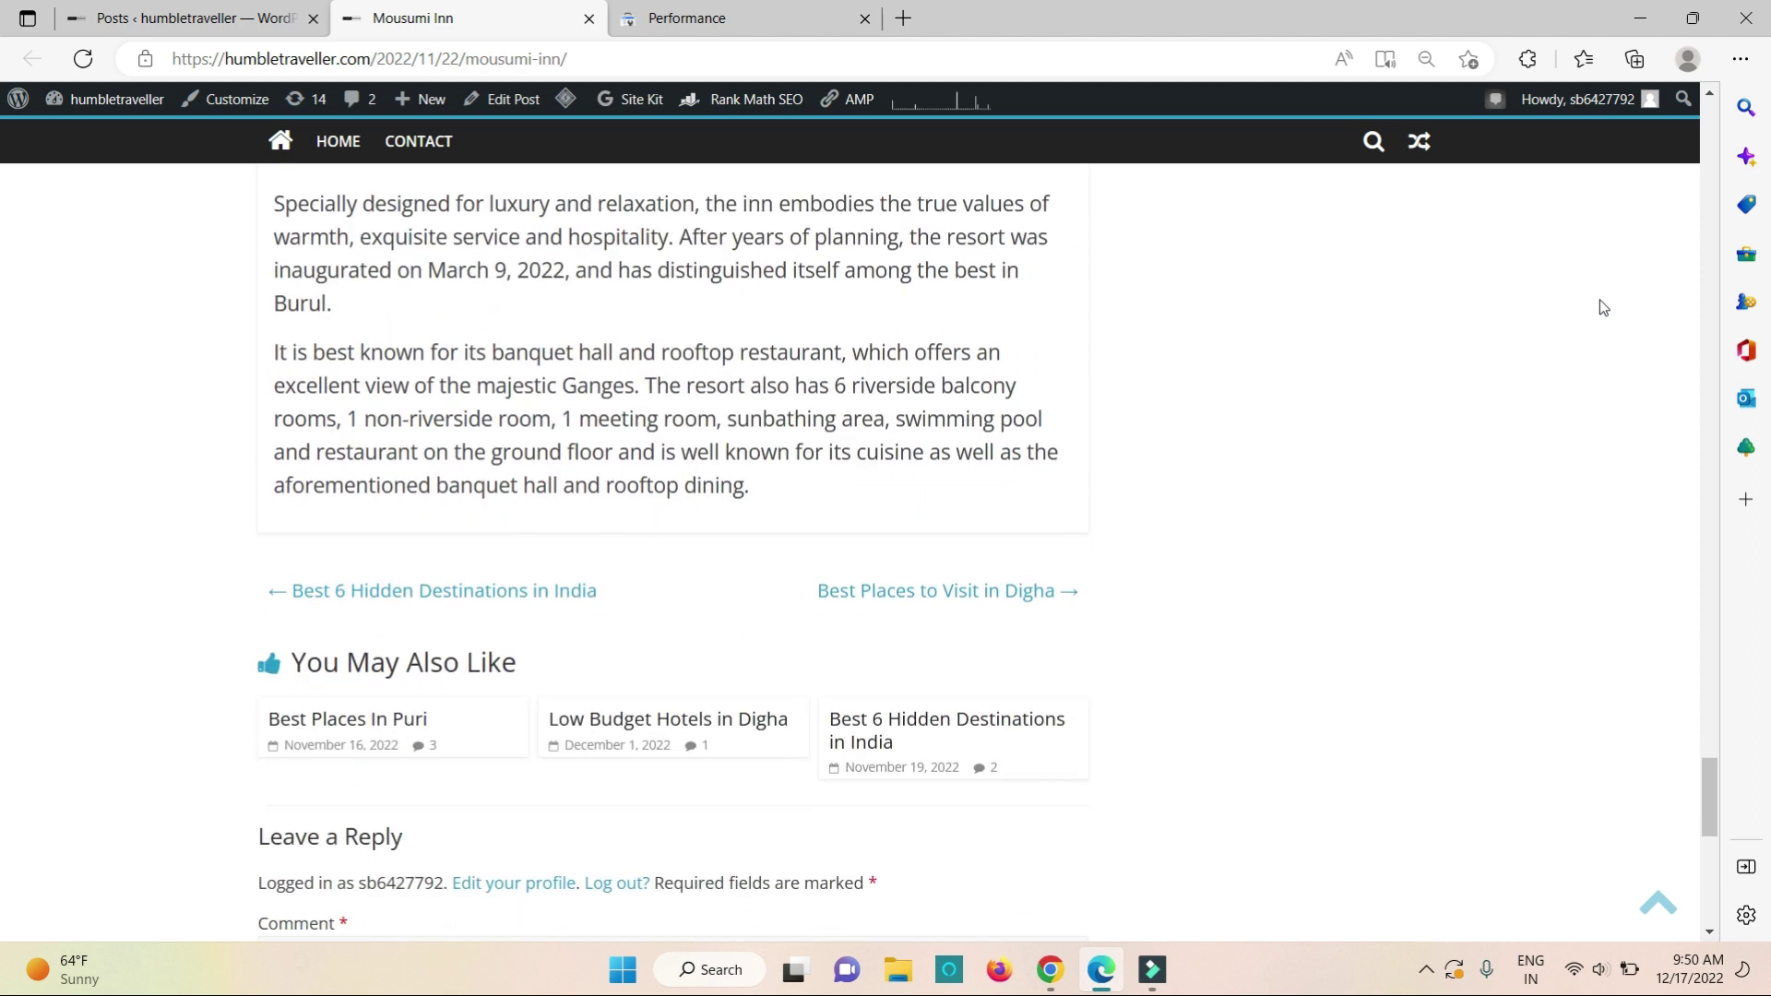